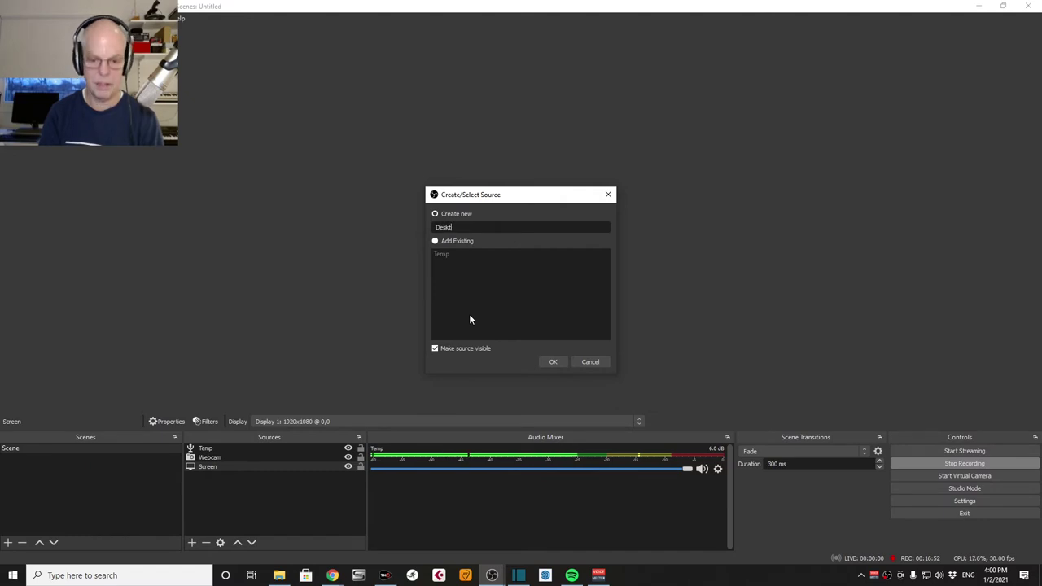
# Name the new audio input source "Desktop Music" and set its device to VoiceMeeter Output (VB-Audio VoiceMeeter VAIO)
pyautogui.write('c')
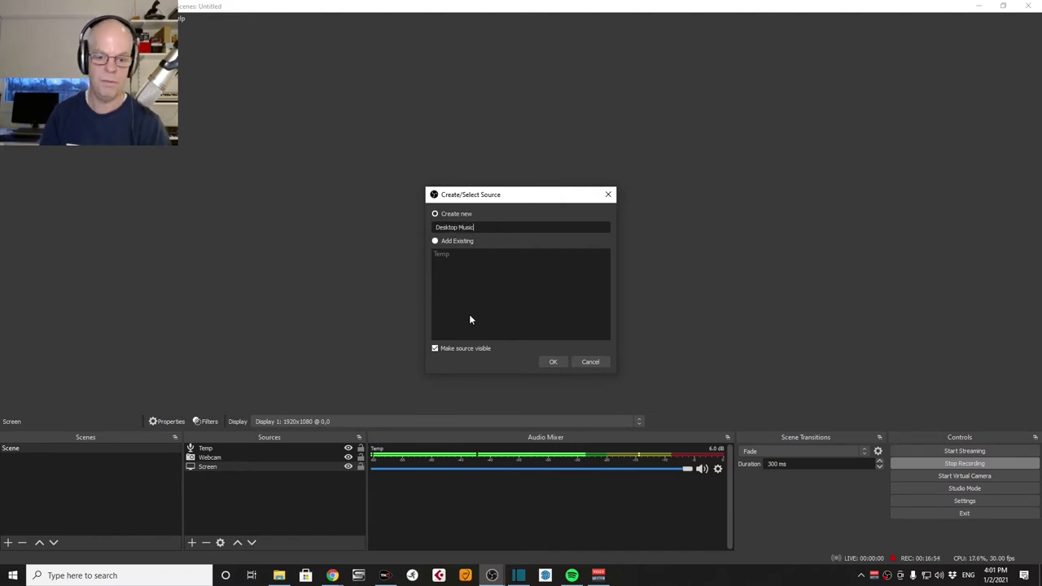
pyautogui.click(553, 361)
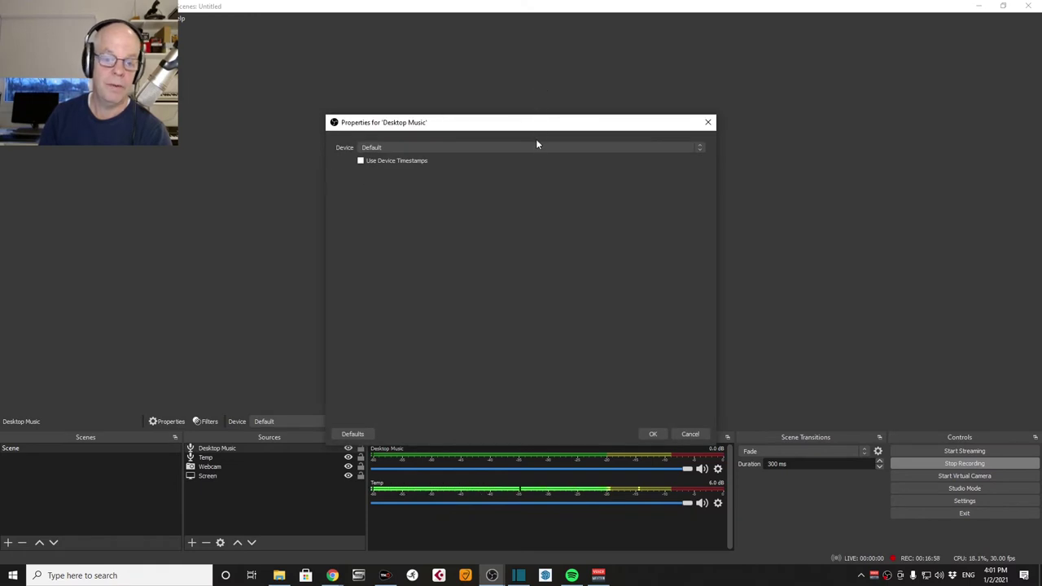
pyautogui.click(535, 146)
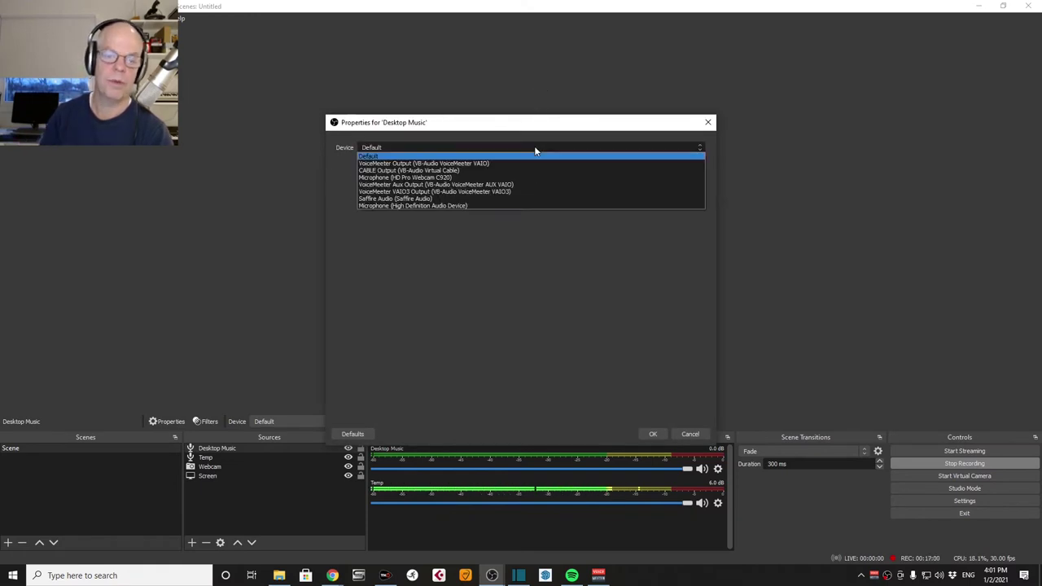
pyautogui.click(415, 163)
pyautogui.click(655, 434)
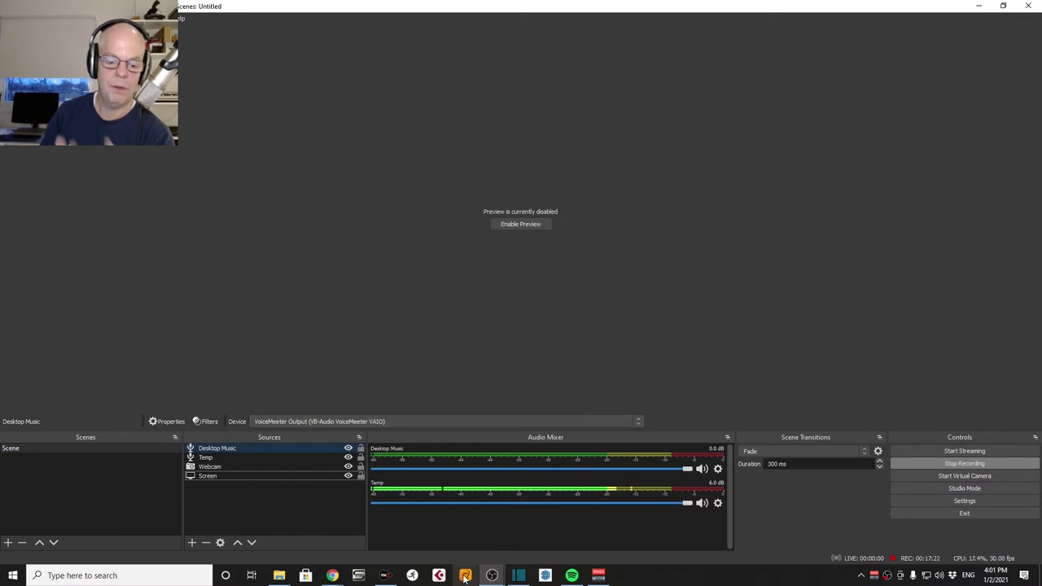
# Check the Spotify player, then switch to Voicemeeter and lower the Voicemeeter VAIO virtual input's fader to about -19 dB
pyautogui.click(574, 575)
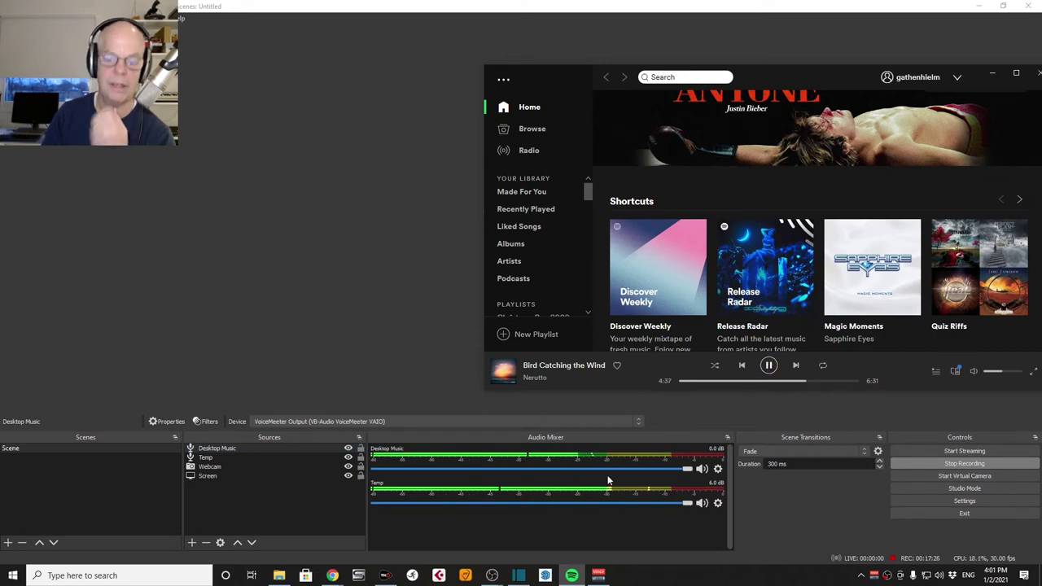
pyautogui.click(598, 575)
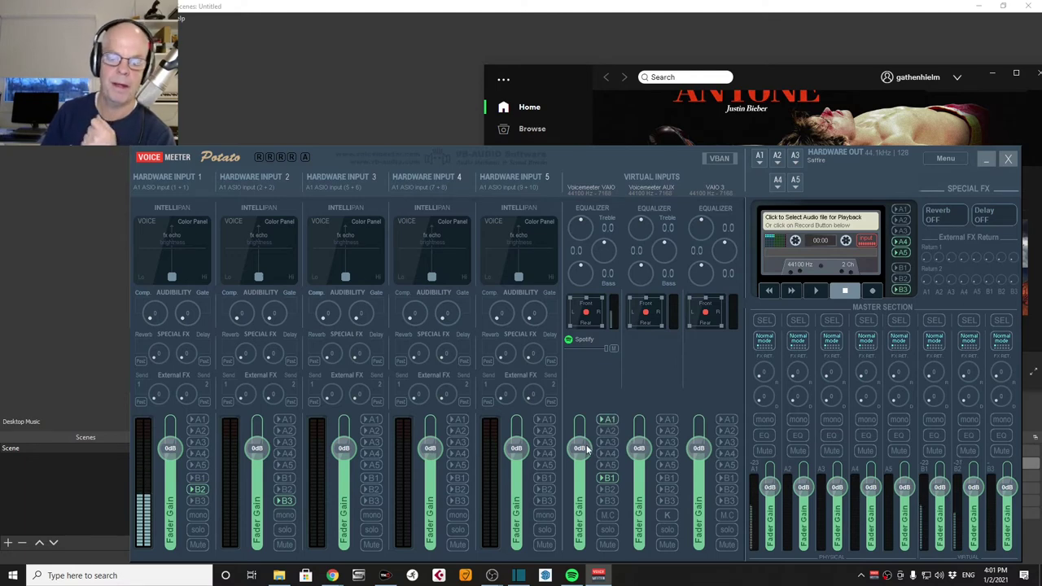
pyautogui.moveTo(586, 450); pyautogui.dragTo(575, 480)
pyautogui.click(986, 161)
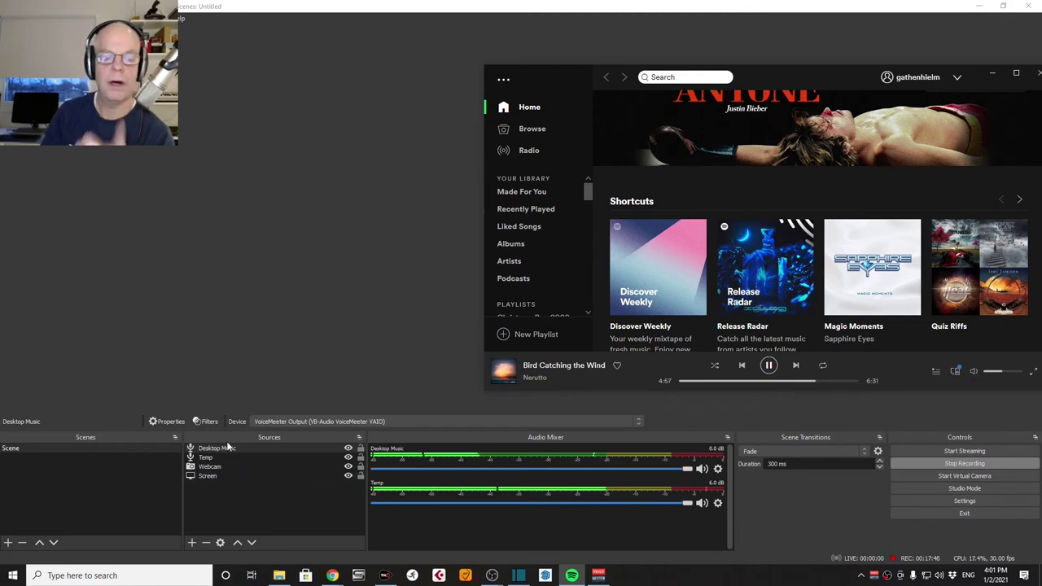
# Add an audio input capture source named "Mic" using VoiceMeeter Aux Output (VB-Audio VoiceMeeter AUX VAIO)
pyautogui.click(193, 543)
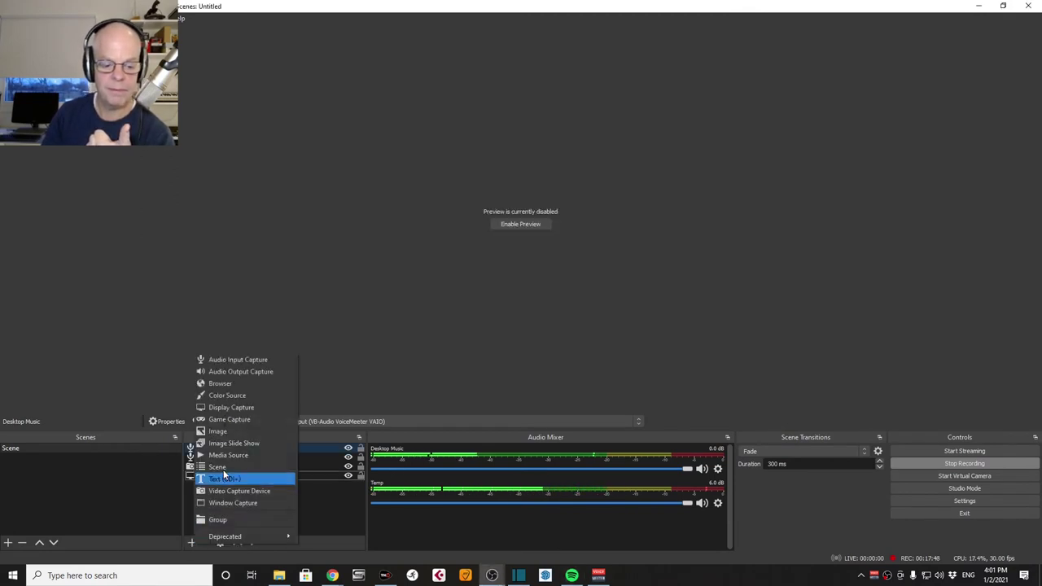
pyautogui.click(240, 361)
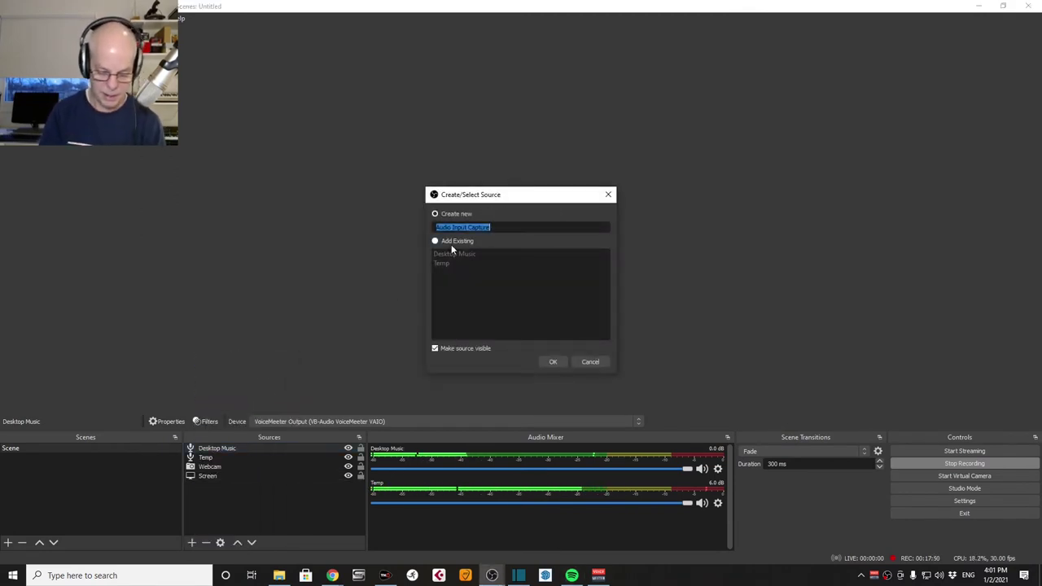
pyautogui.write('Mic')
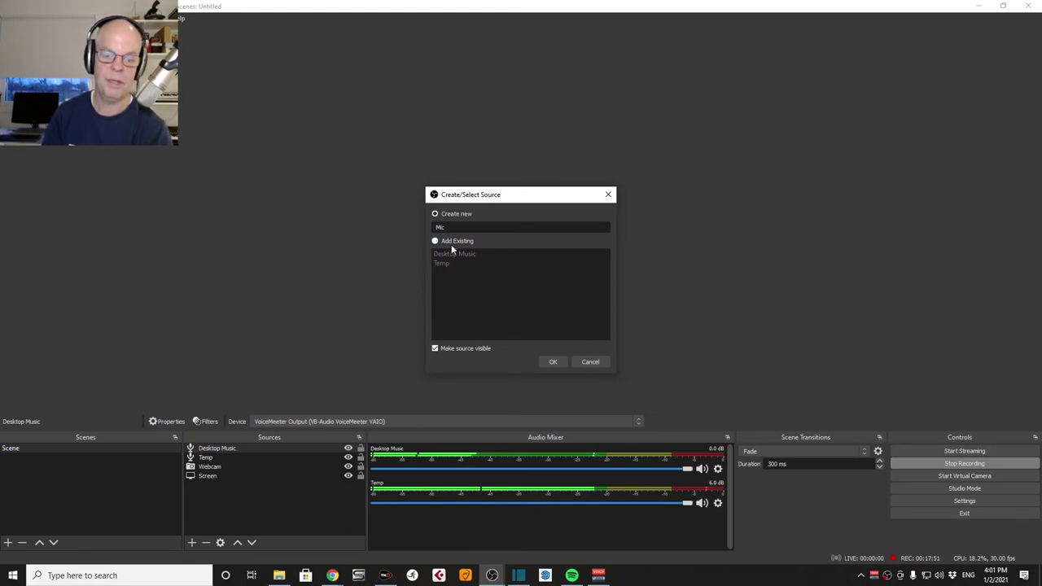
pyautogui.click(553, 361)
pyautogui.click(477, 148)
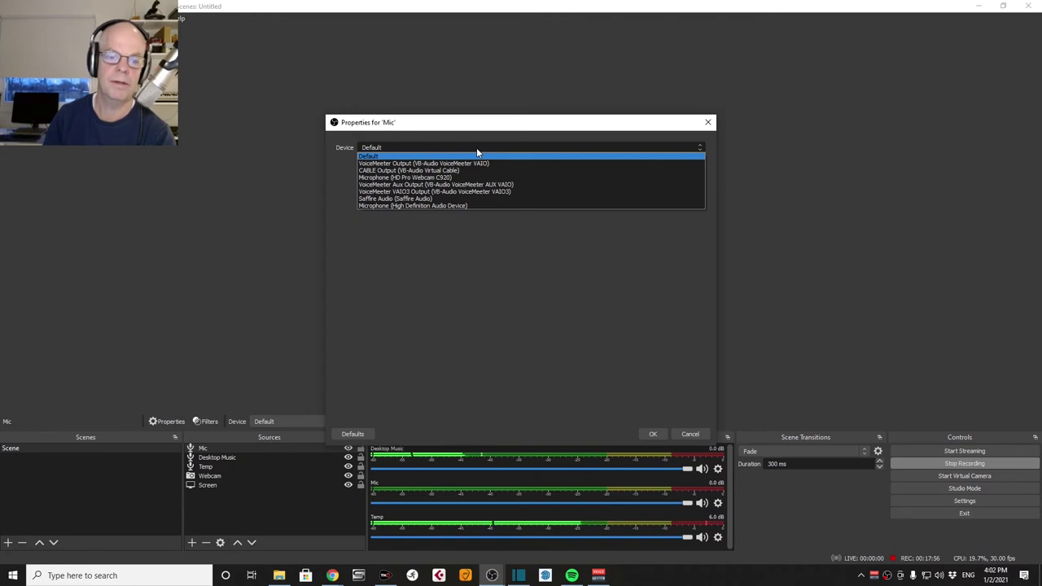
pyautogui.click(438, 185)
pyautogui.click(653, 434)
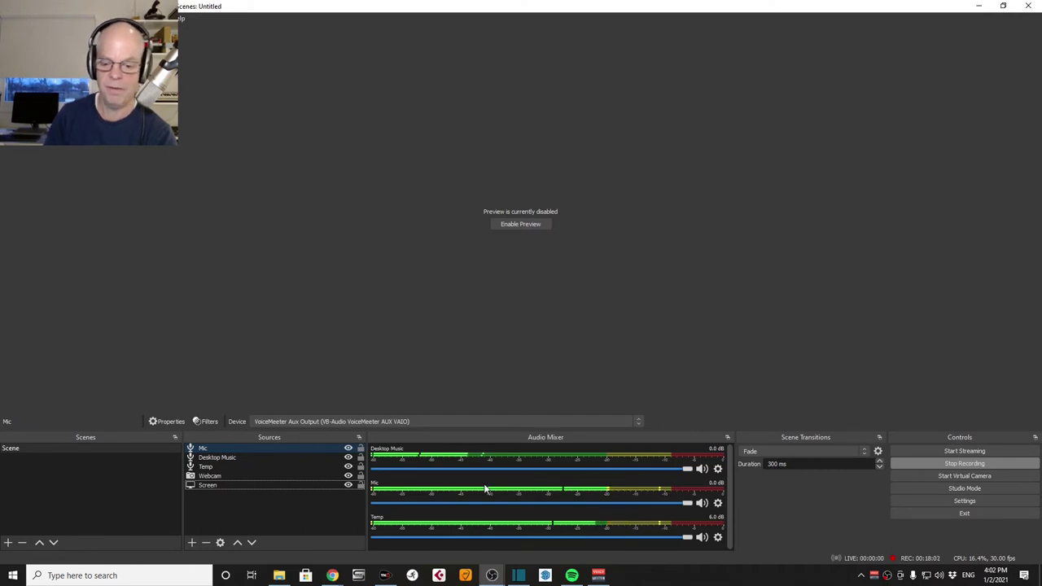
# Mute the Temp audio source in the mixer
pyautogui.click(220, 465)
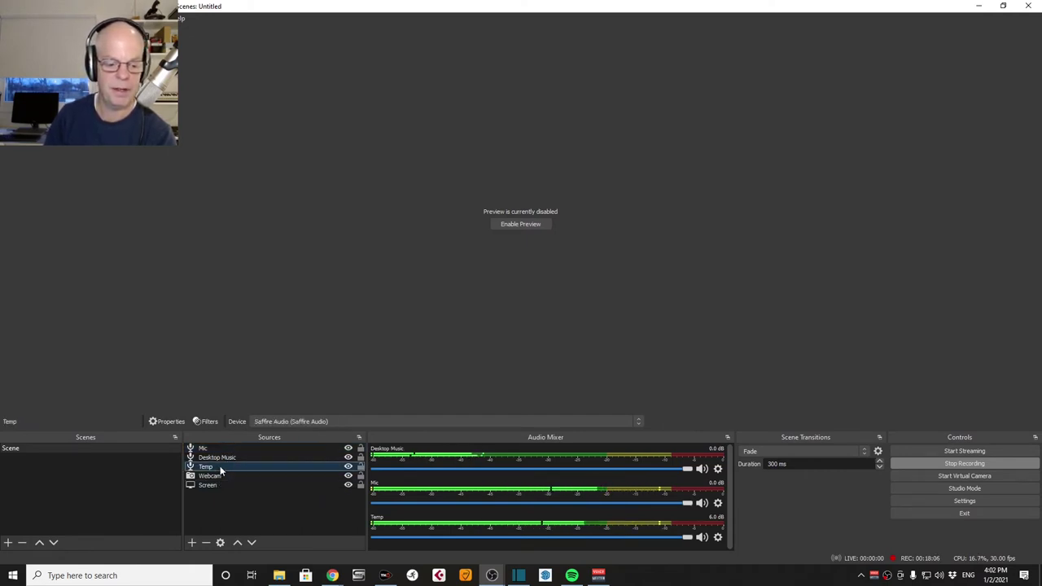
pyautogui.rightClick(219, 466)
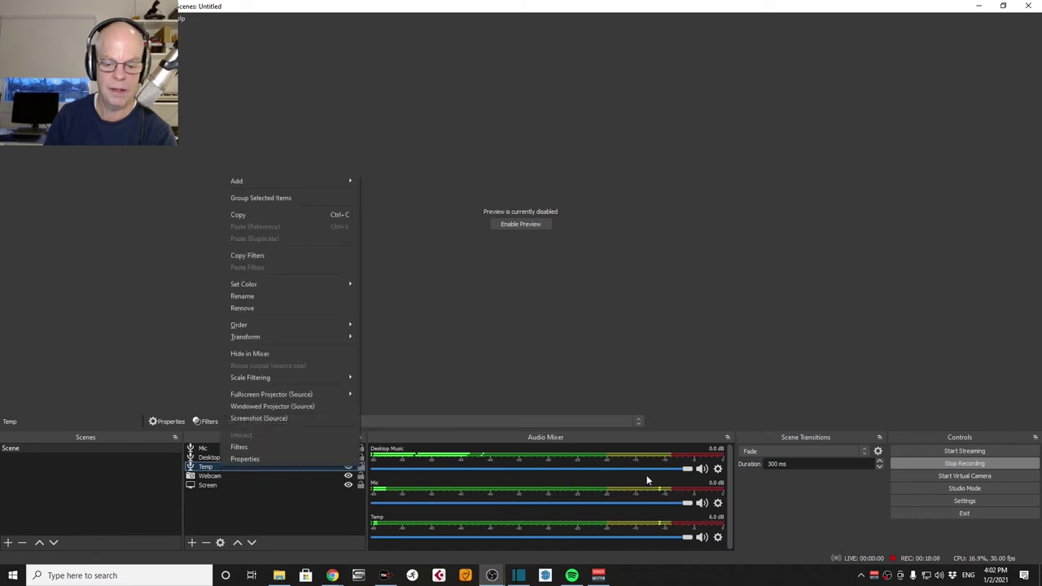
pyautogui.click(701, 537)
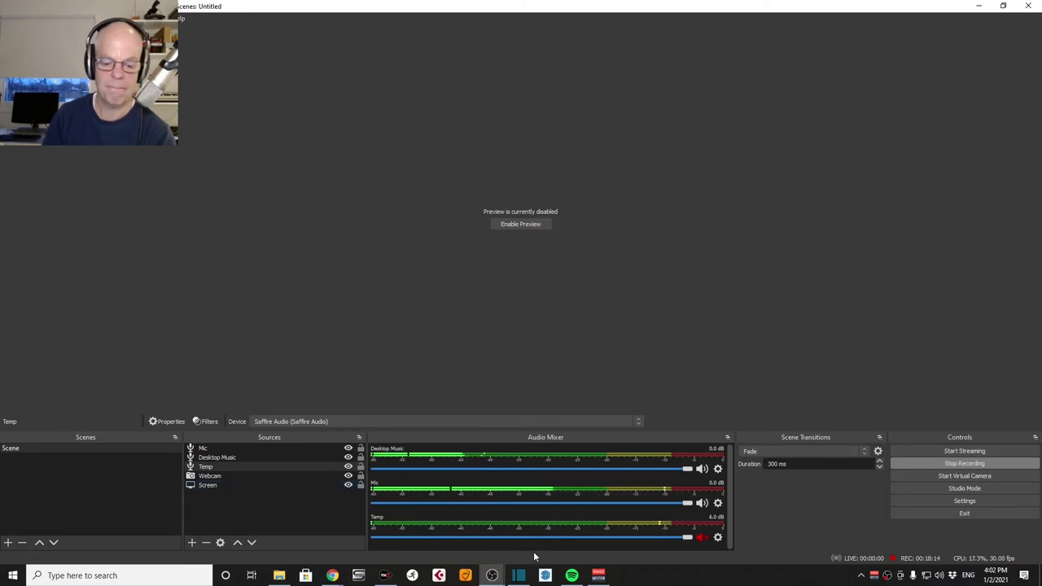
# Add an audio input capture source named "Guitar" using VoiceMeeter VAIO3 Output (VB-Audio VoiceMeeter VAIO3)
pyautogui.click(191, 543)
pyautogui.click(229, 356)
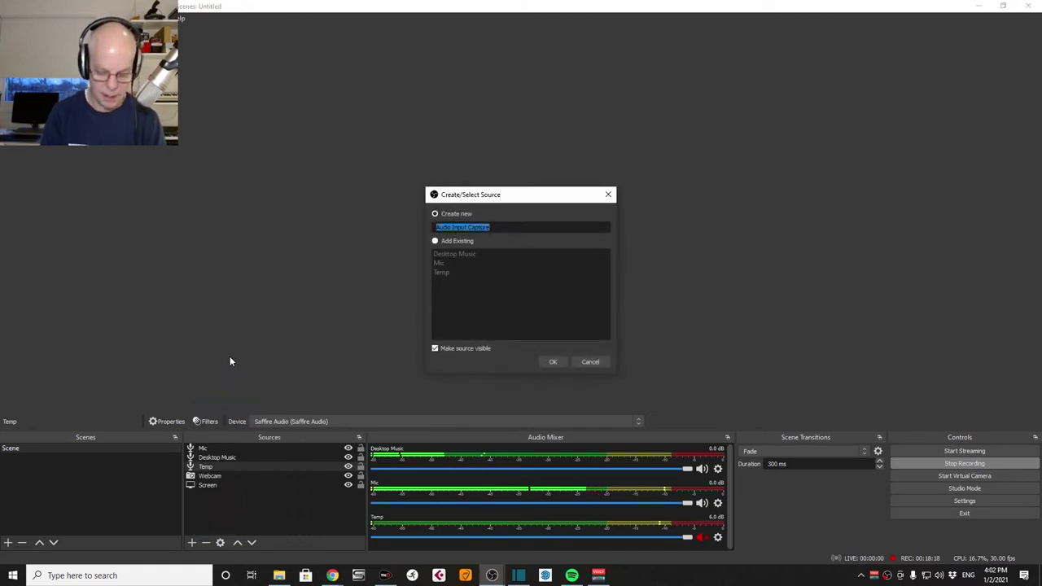
pyautogui.write('guitar')
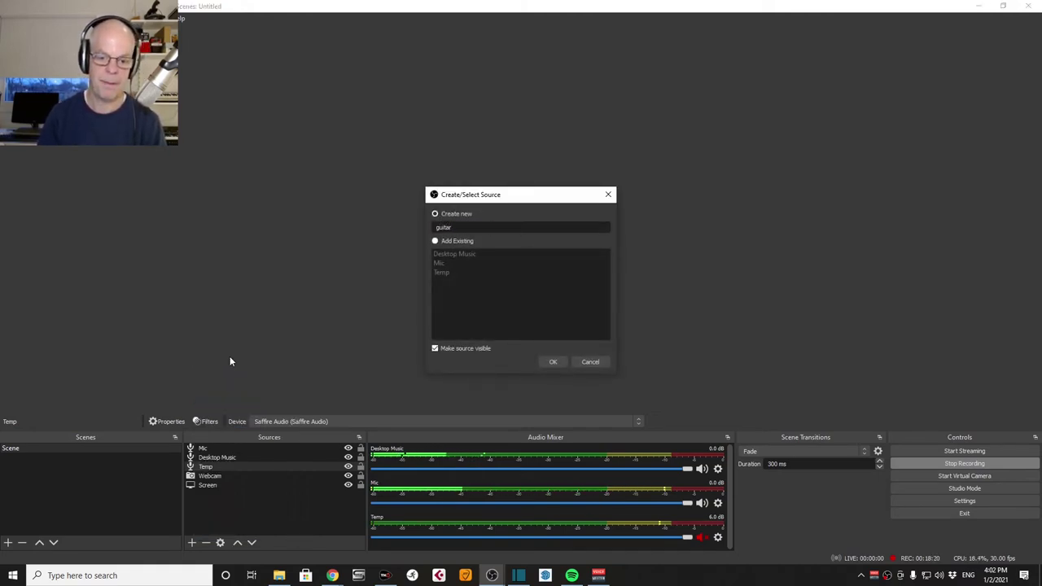
pyautogui.write('G')
pyautogui.press('Return')
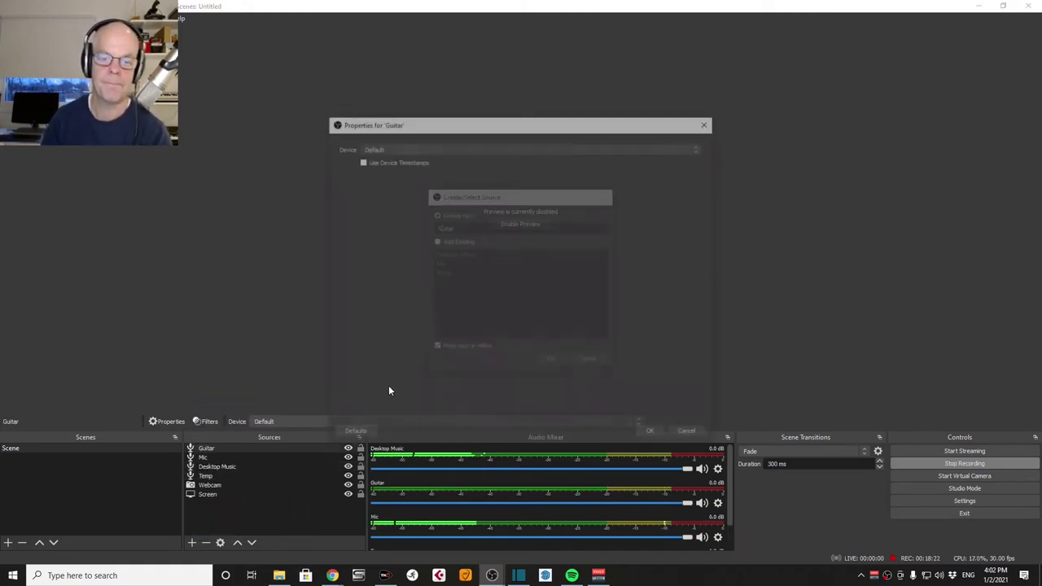
pyautogui.click(410, 146)
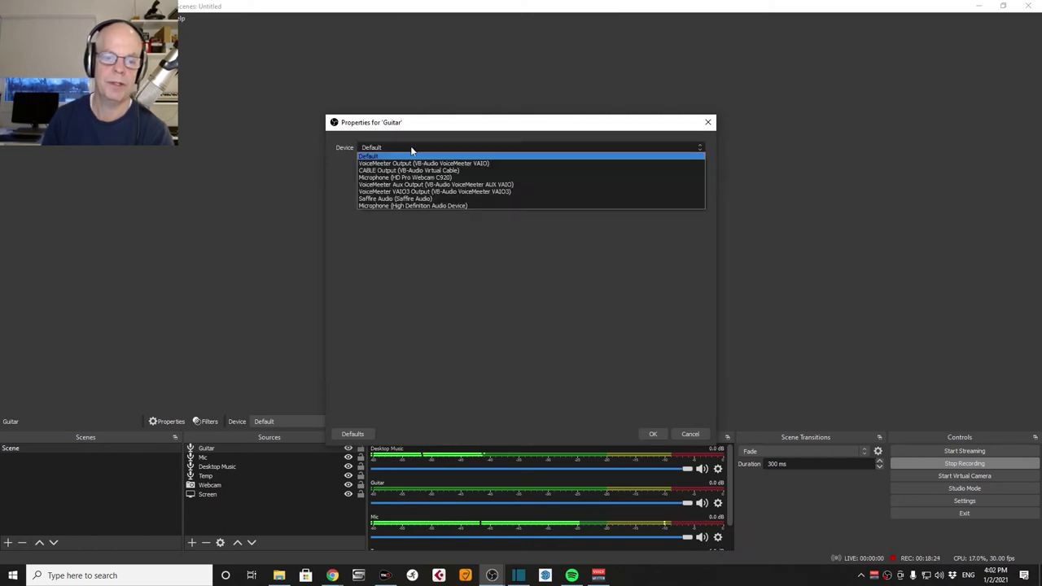
pyautogui.click(423, 192)
pyautogui.click(655, 432)
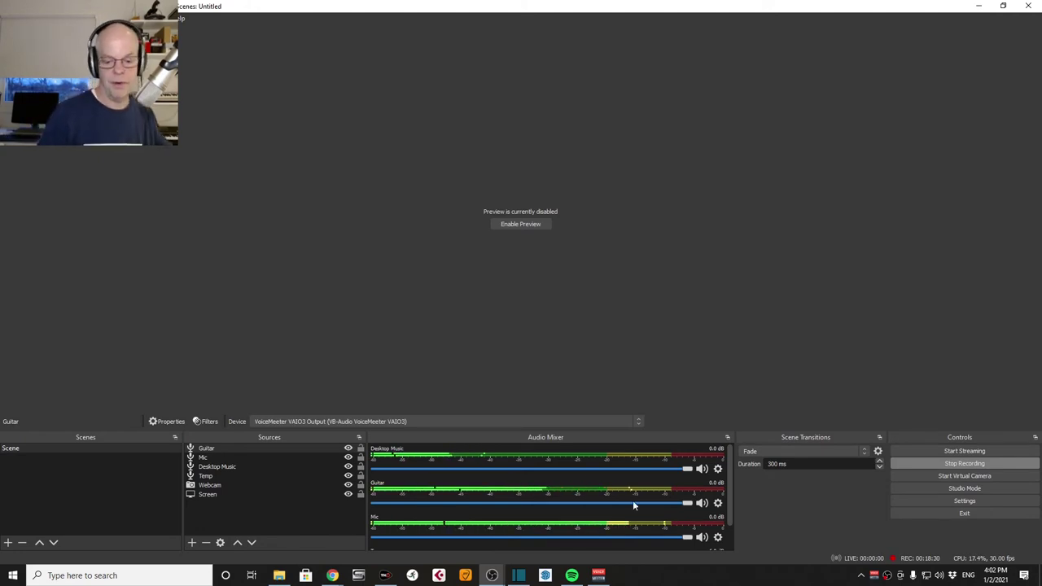
# Switch to Voicemeeter, raise the Voicemeeter VAIO virtual input's fader to about -8 dB, and dismiss the mixer window
pyautogui.click(600, 575)
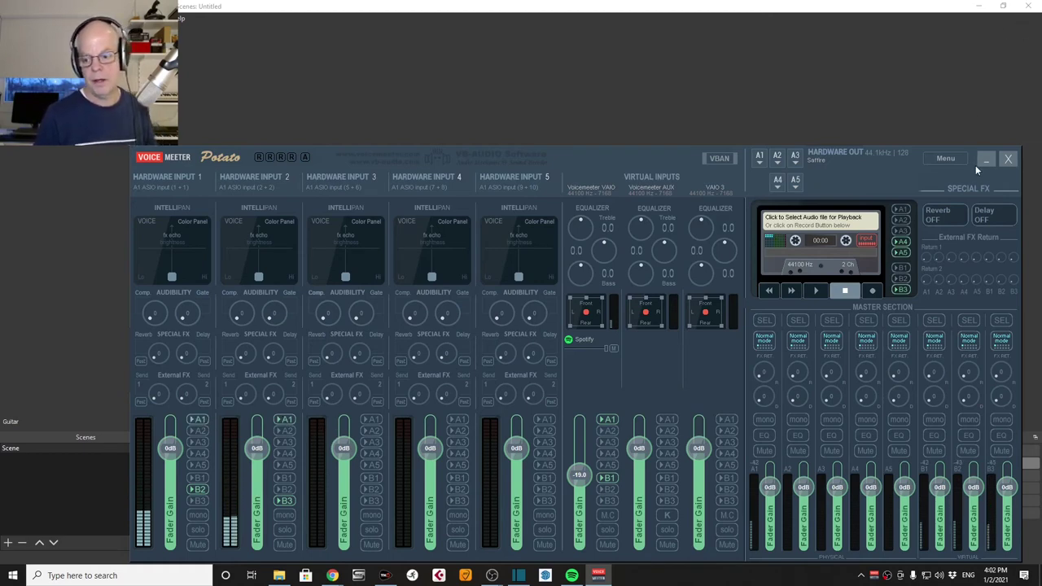
pyautogui.moveTo(581, 476); pyautogui.dragTo(581, 462)
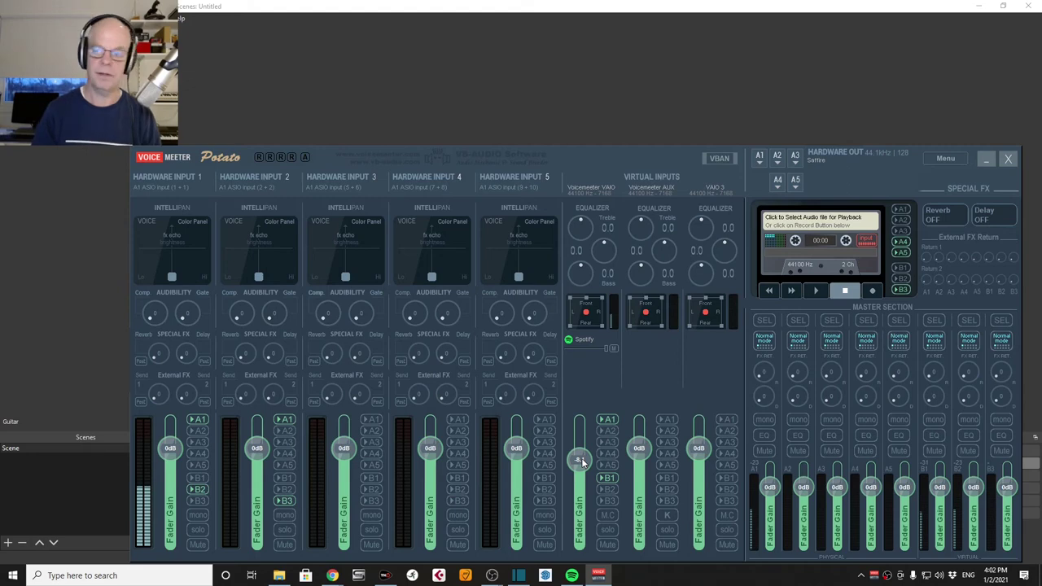
pyautogui.click(1006, 157)
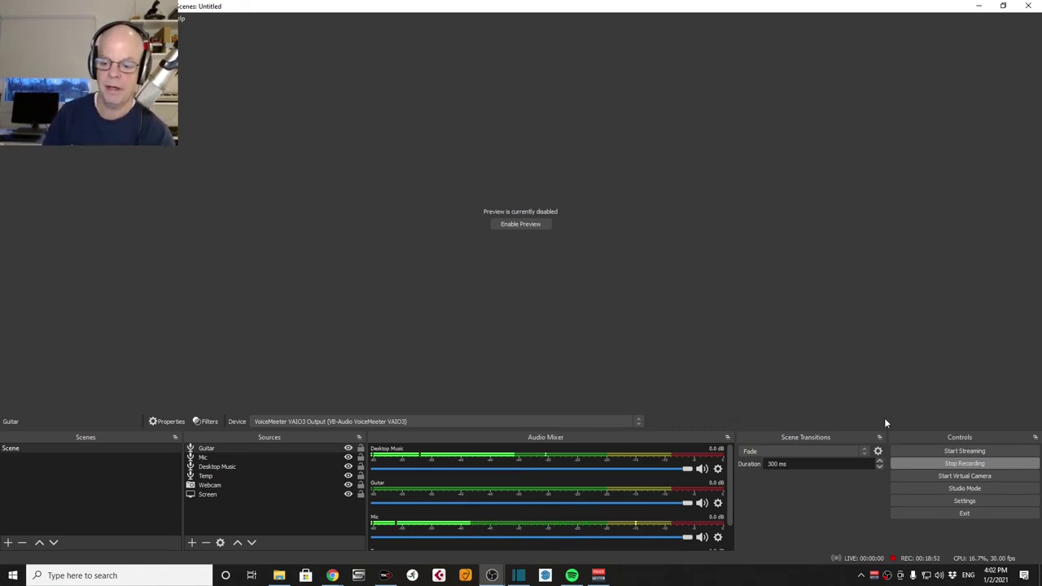
# In the advanced audio properties, disable recording tracks 2 and 3 for Desktop Music, Guitar, Mic and Temp
pyautogui.click(717, 470)
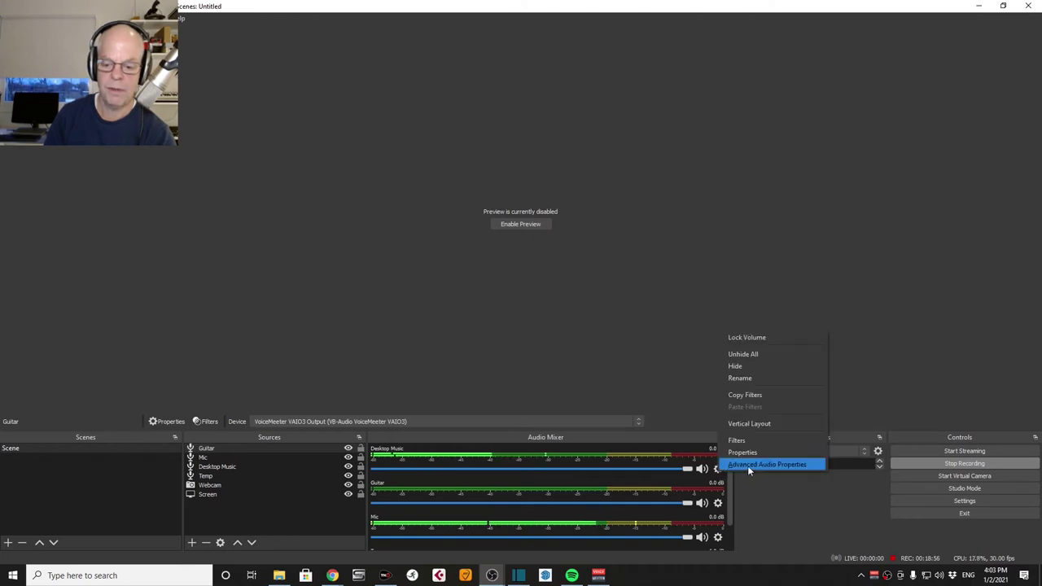
pyautogui.click(747, 466)
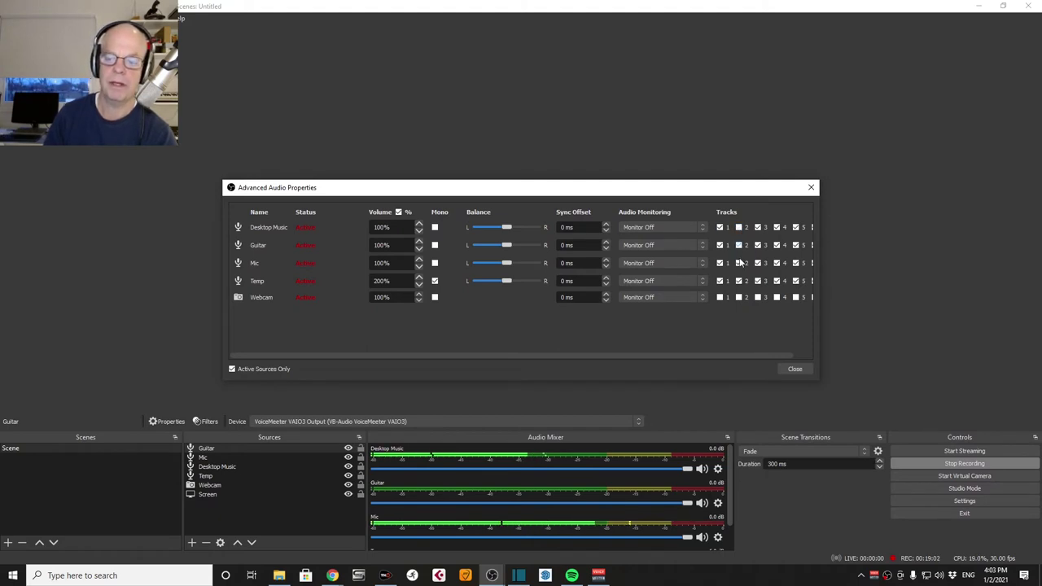
pyautogui.click(758, 262)
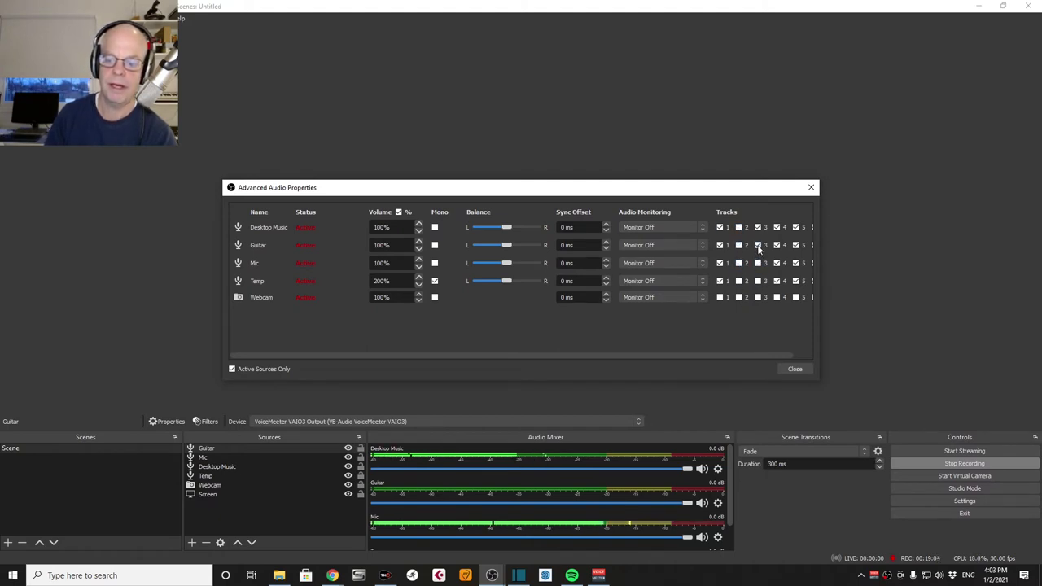
pyautogui.click(758, 245)
pyautogui.click(757, 227)
# Disable recording tracks 4 and 5 for Desktop Music, Guitar, Mic and Temp
pyautogui.click(776, 227)
pyautogui.click(777, 245)
pyautogui.click(778, 263)
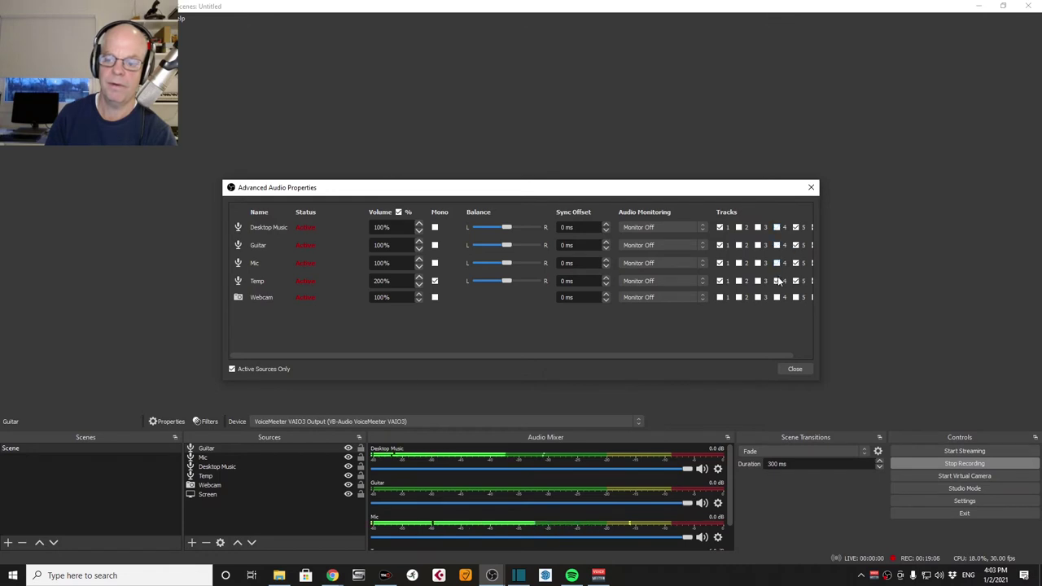
pyautogui.click(778, 281)
pyautogui.click(796, 281)
pyautogui.click(795, 262)
pyautogui.click(795, 245)
pyautogui.click(795, 227)
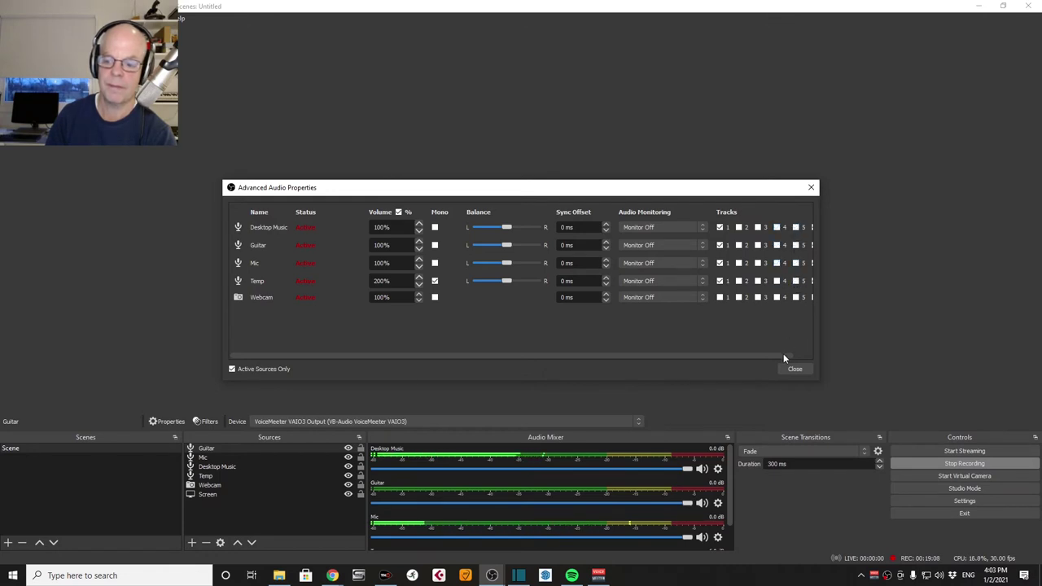
# Disable recording track 6 for Desktop Music, Guitar, Mic and Temp
pyautogui.moveTo(783, 355); pyautogui.dragTo(817, 357)
pyautogui.click(795, 228)
pyautogui.click(795, 245)
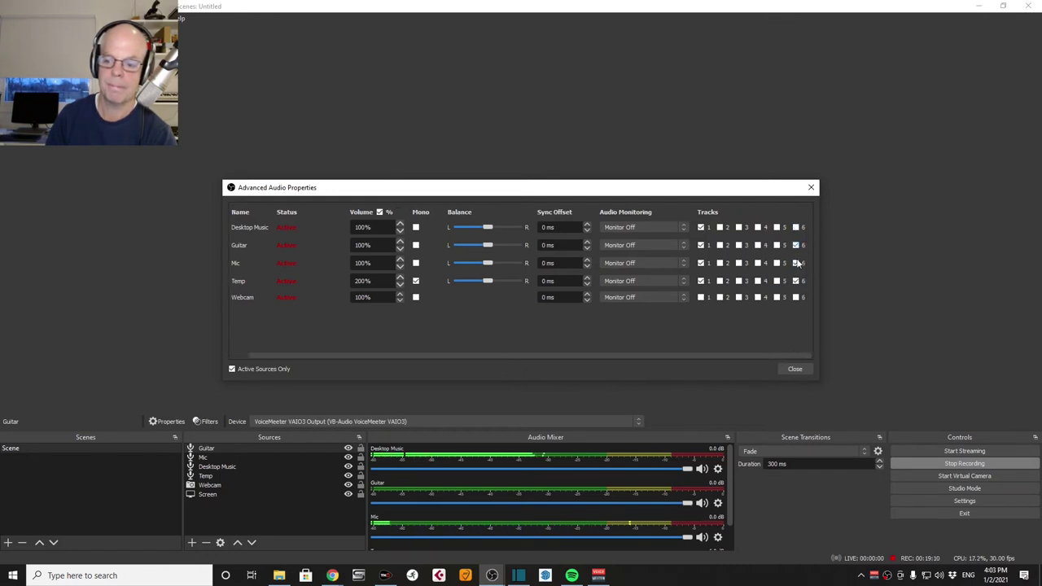
pyautogui.click(795, 281)
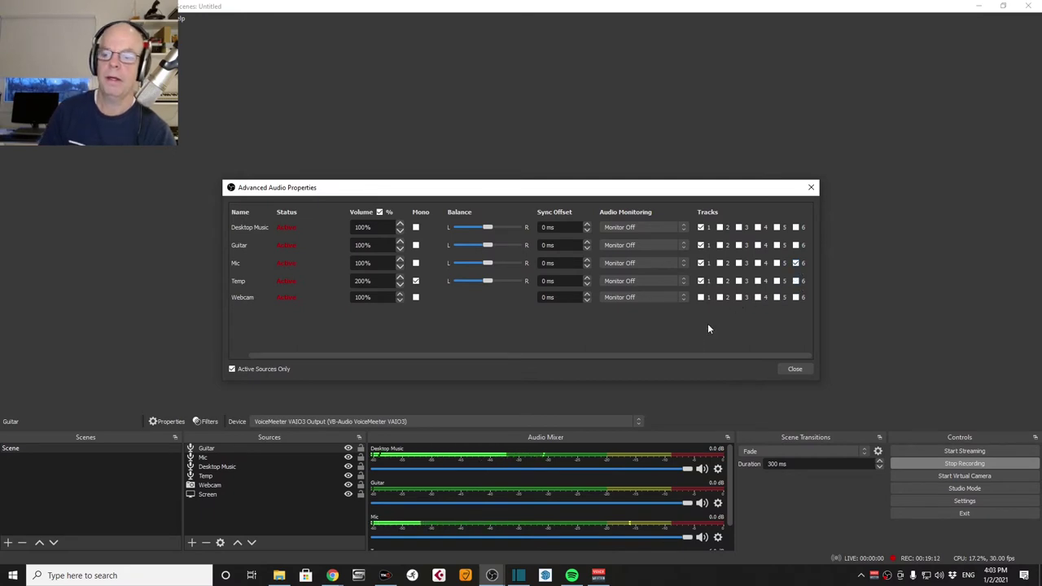
pyautogui.click(795, 262)
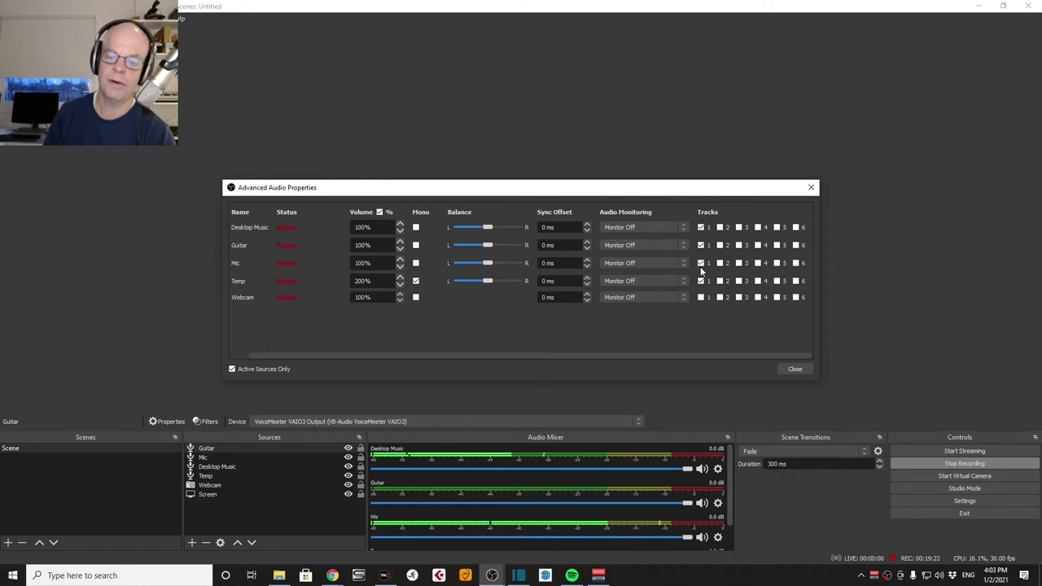
# Switch to Spotify, pause the music playback, and minimize the player
pyautogui.click(571, 575)
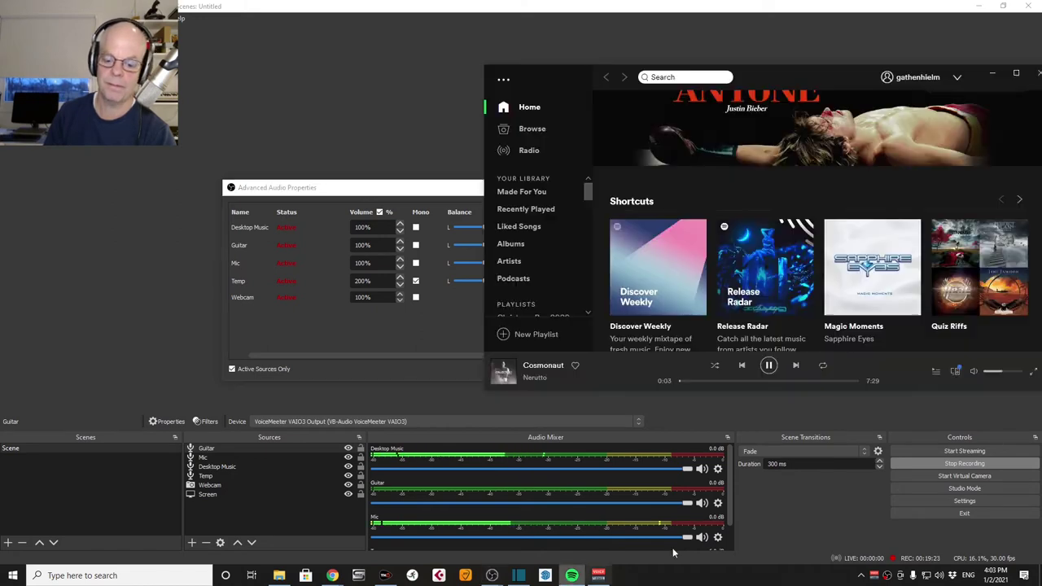
pyautogui.click(769, 364)
pyautogui.click(992, 74)
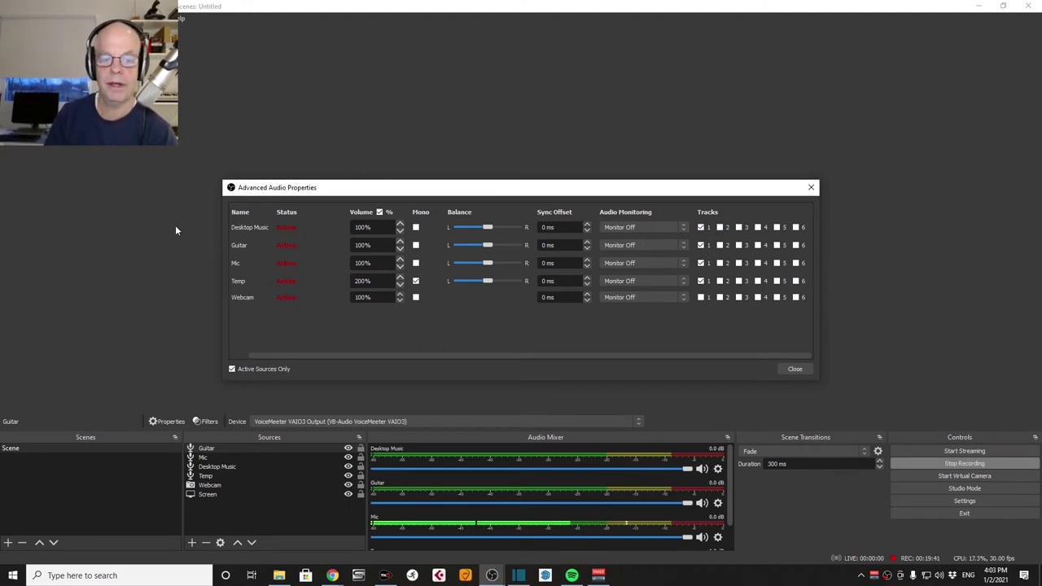
# Enable recording track 2 for Desktop Music, track 3 for Mic and track 4 for Guitar, and close the advanced audio properties
pyautogui.click(720, 227)
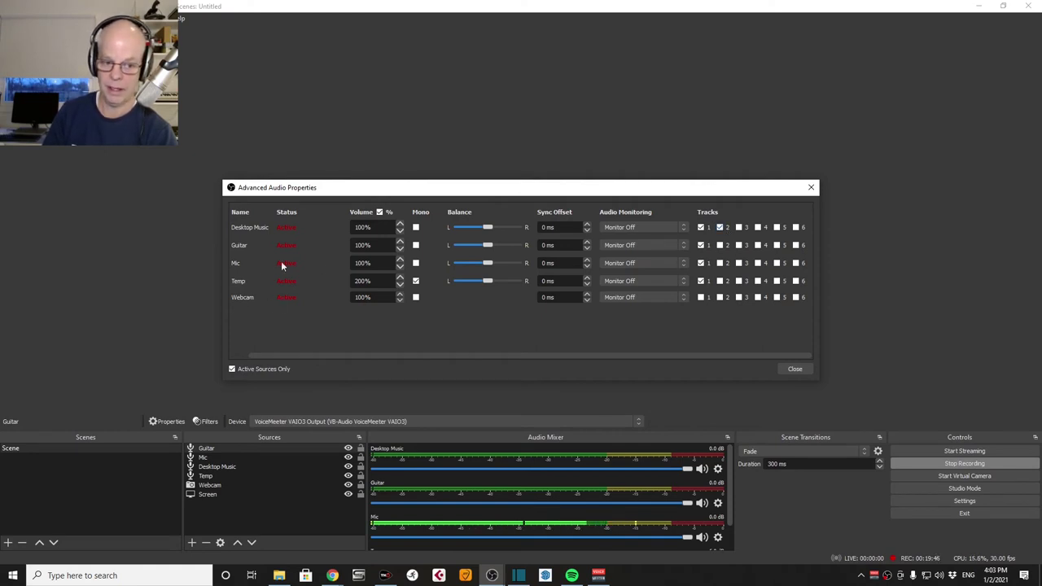
pyautogui.click(738, 263)
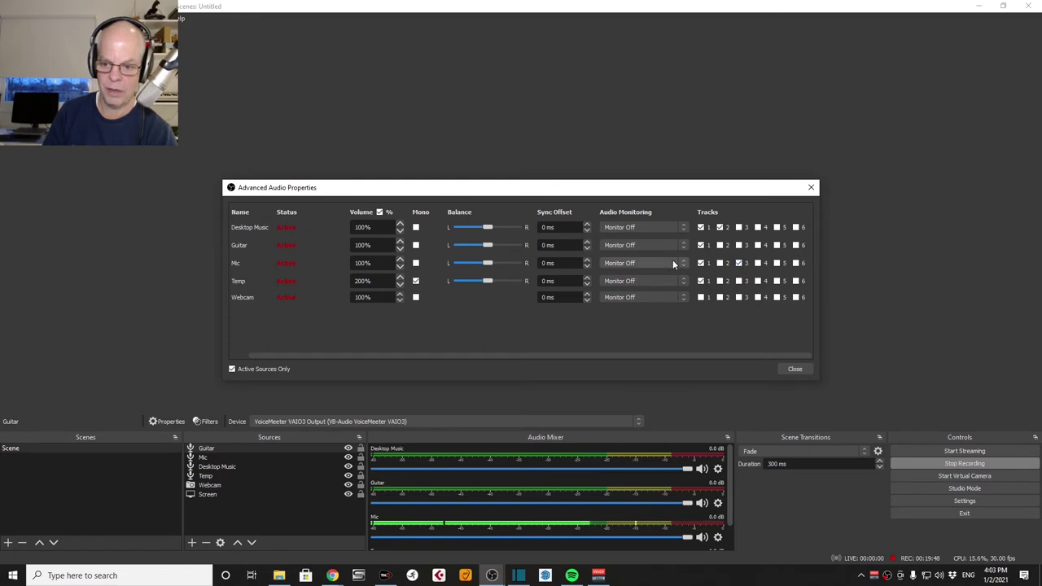
pyautogui.click(758, 245)
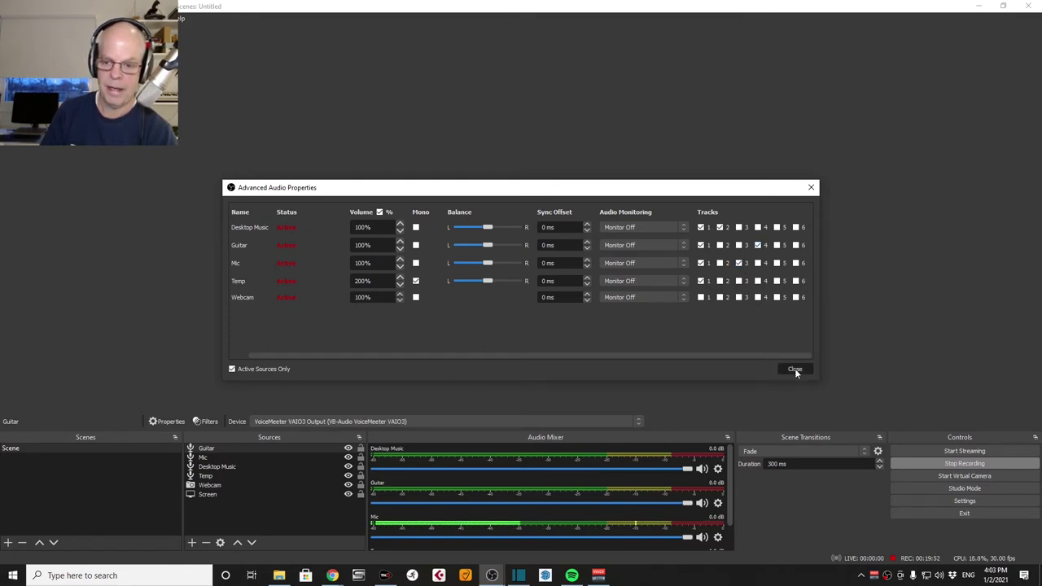
pyautogui.click(794, 368)
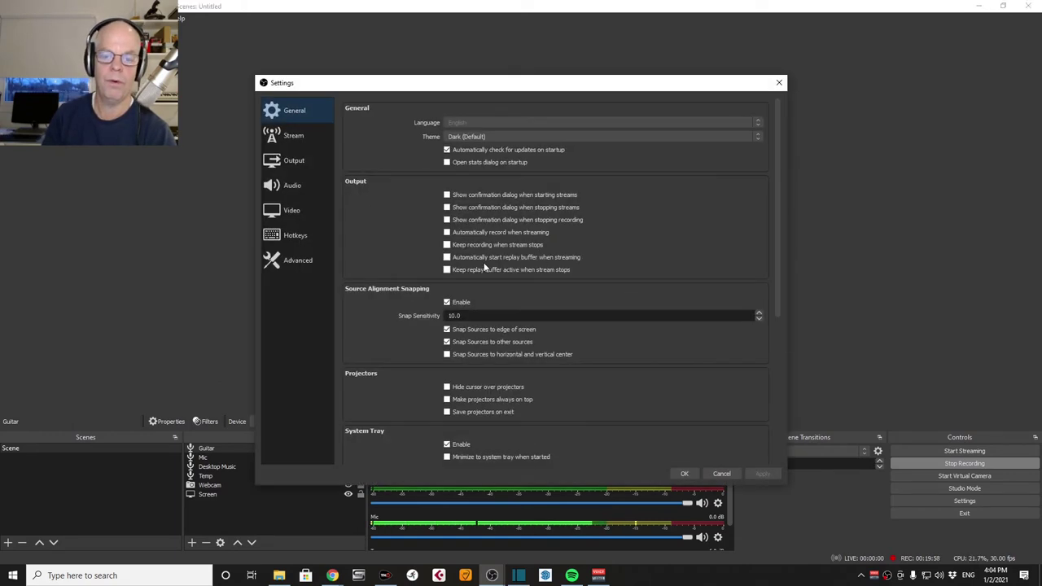
# Check which audio tracks are enabled in the recording output settings and close the settings
pyautogui.click(294, 161)
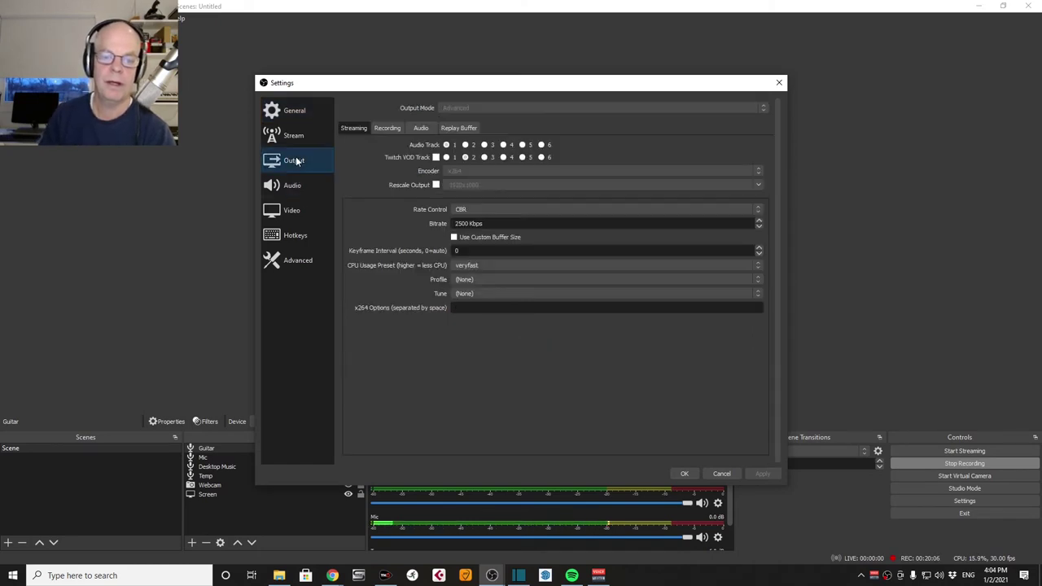
pyautogui.click(386, 128)
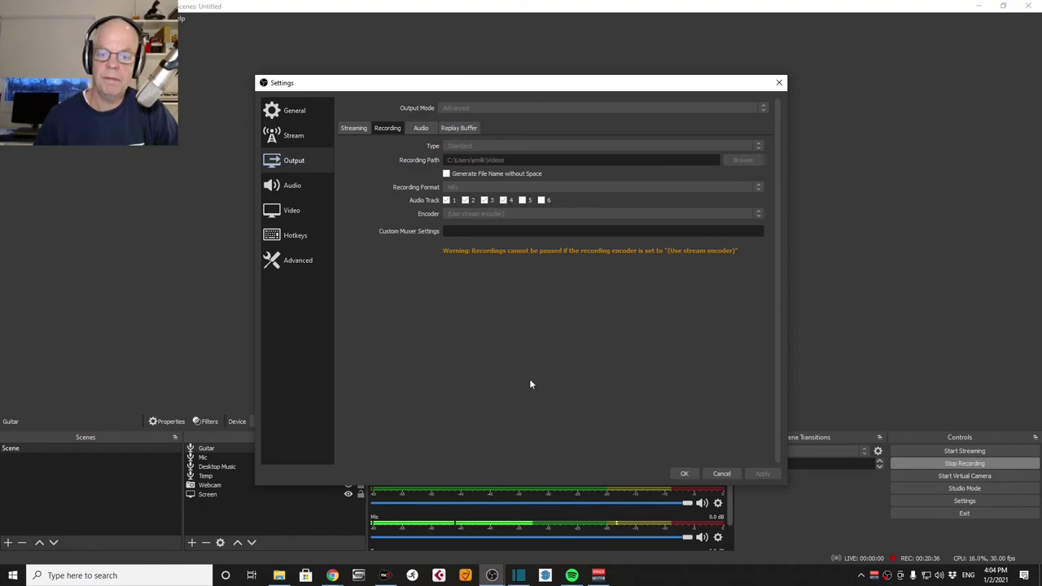
pyautogui.click(683, 473)
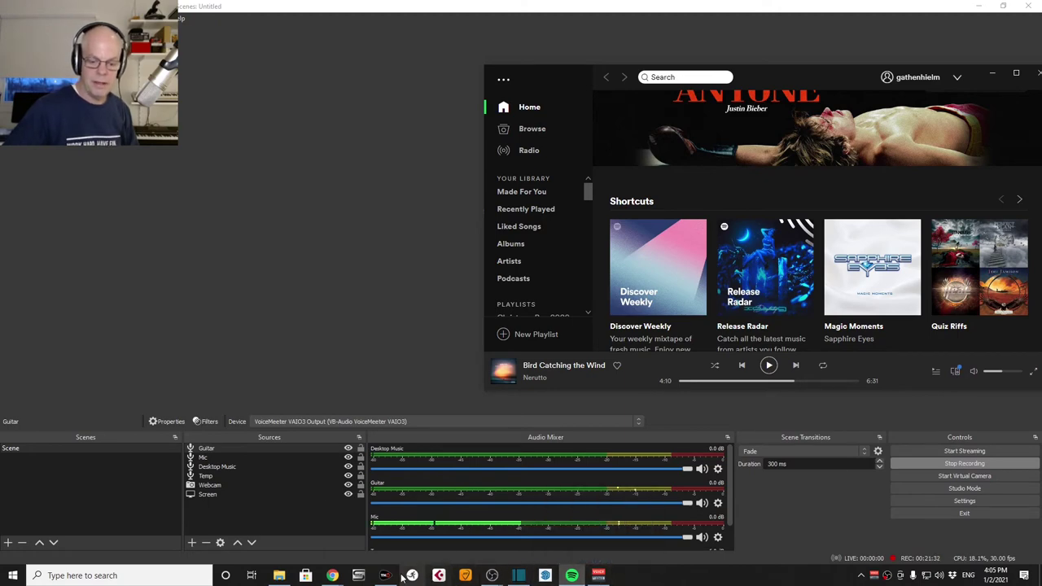
# Switch to TH-U, record a guitar loop on the first looper track, and play it back
pyautogui.click(598, 575)
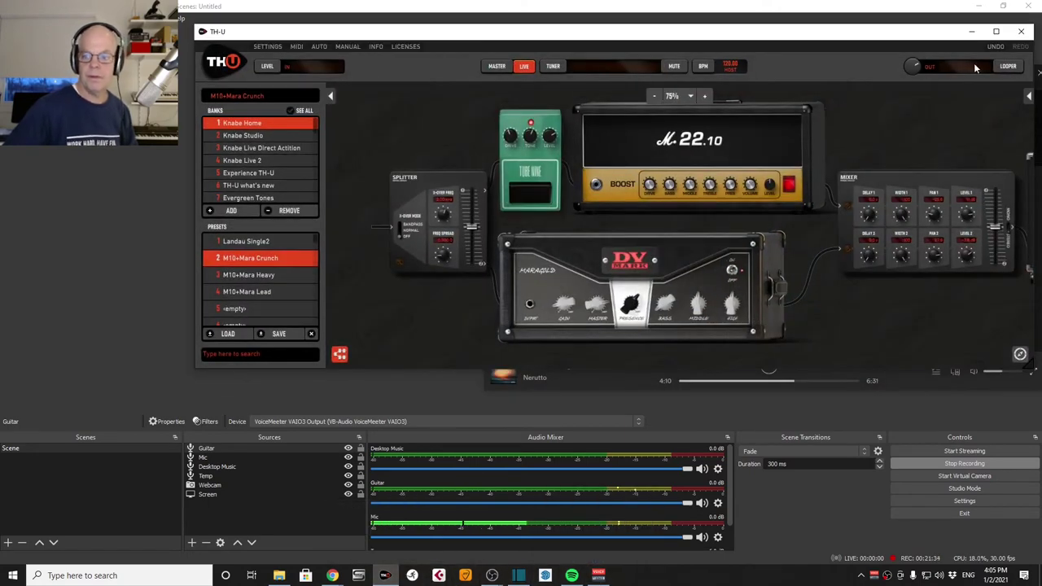
pyautogui.click(1008, 66)
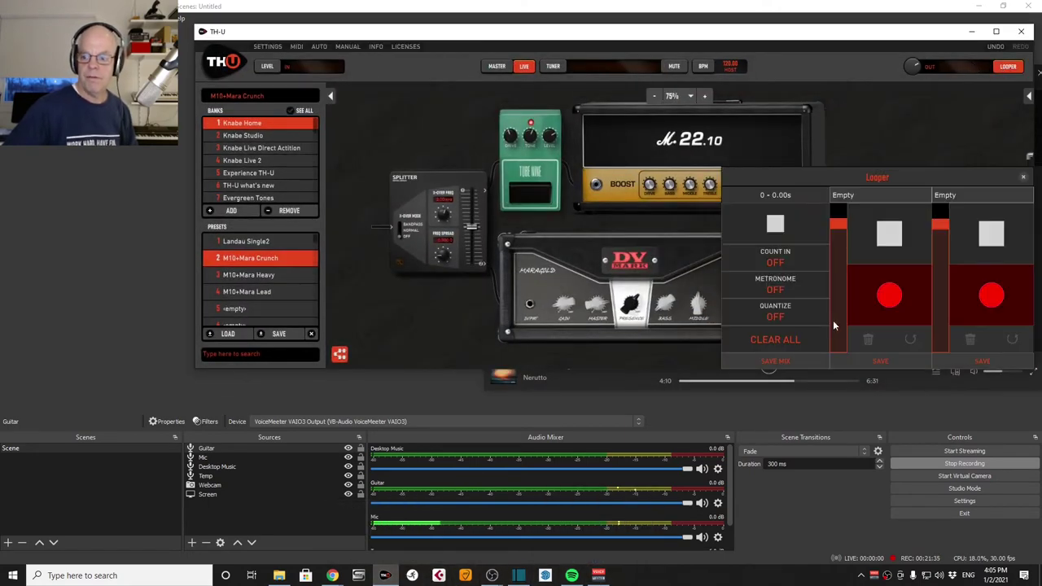
pyautogui.click(889, 296)
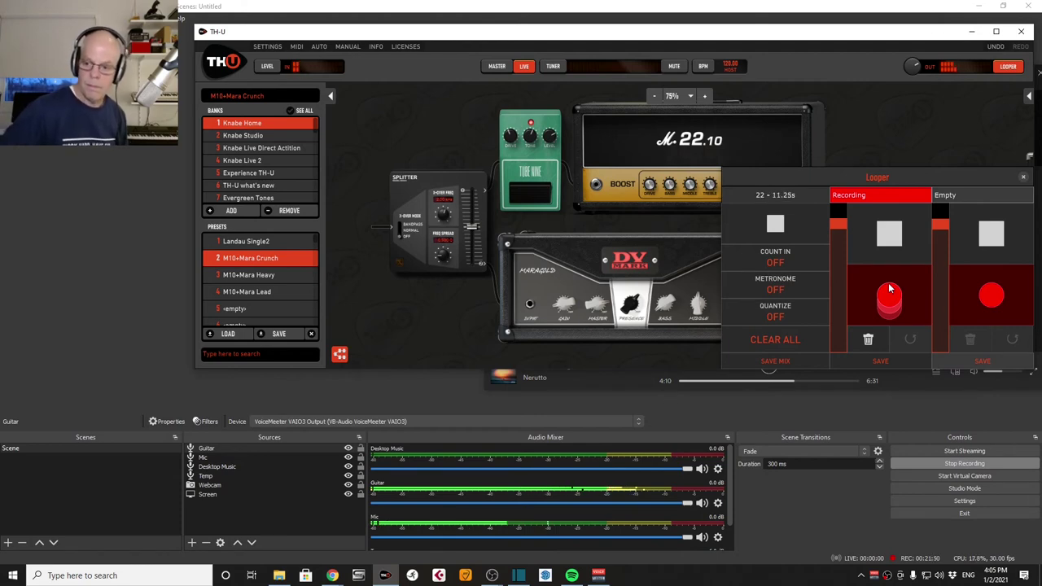
pyautogui.click(783, 233)
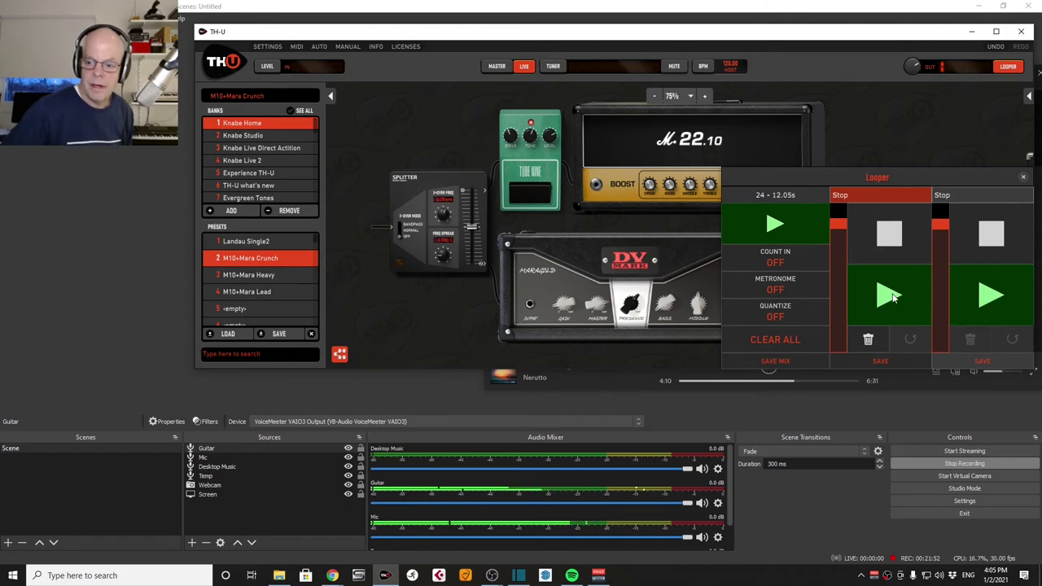
pyautogui.click(765, 226)
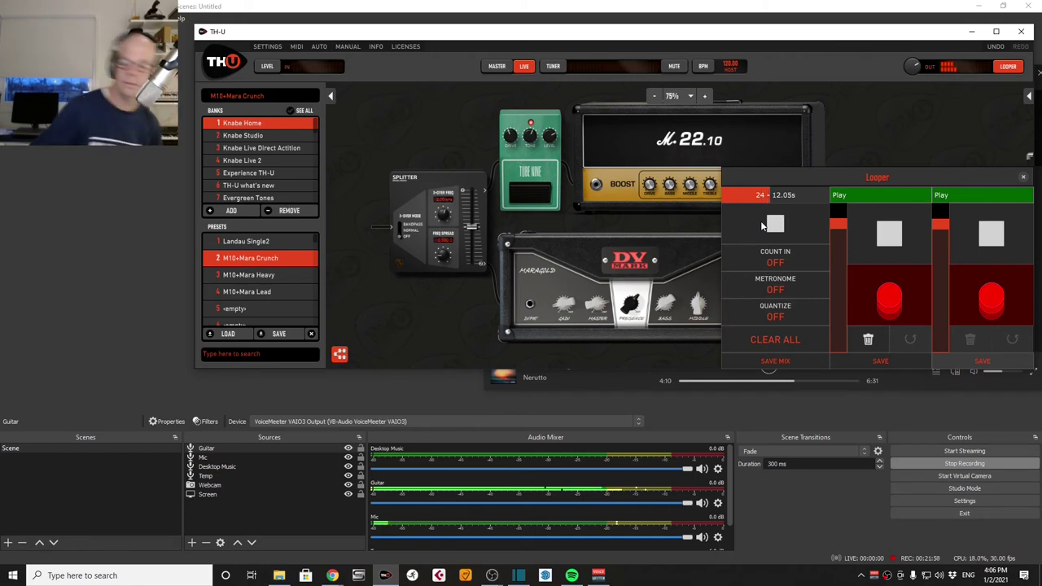
# Switch to Spotify, play the song over the guitar loop from a later position, raise the volume, and pause it
pyautogui.click(583, 580)
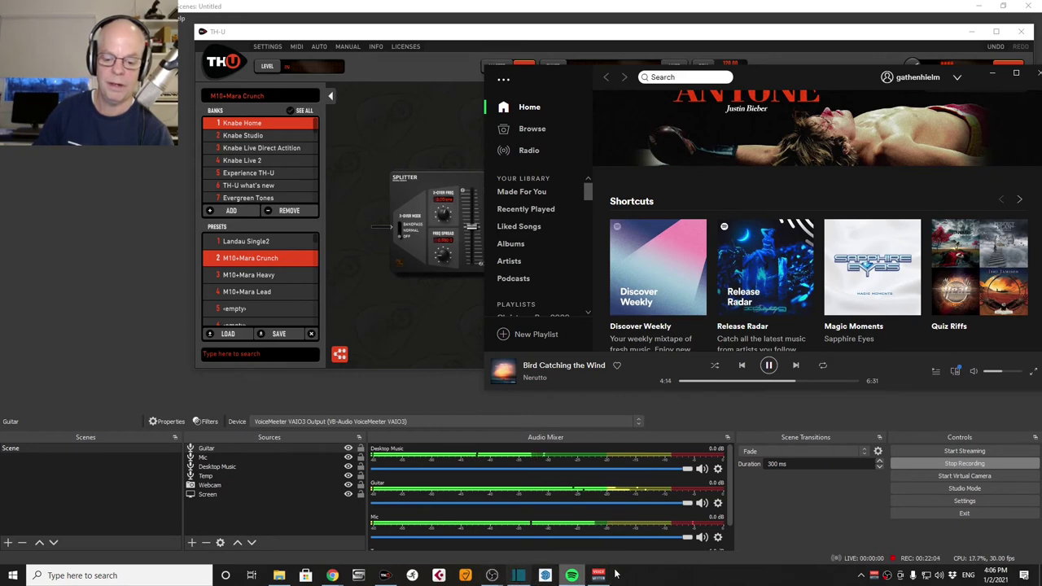
pyautogui.click(813, 380)
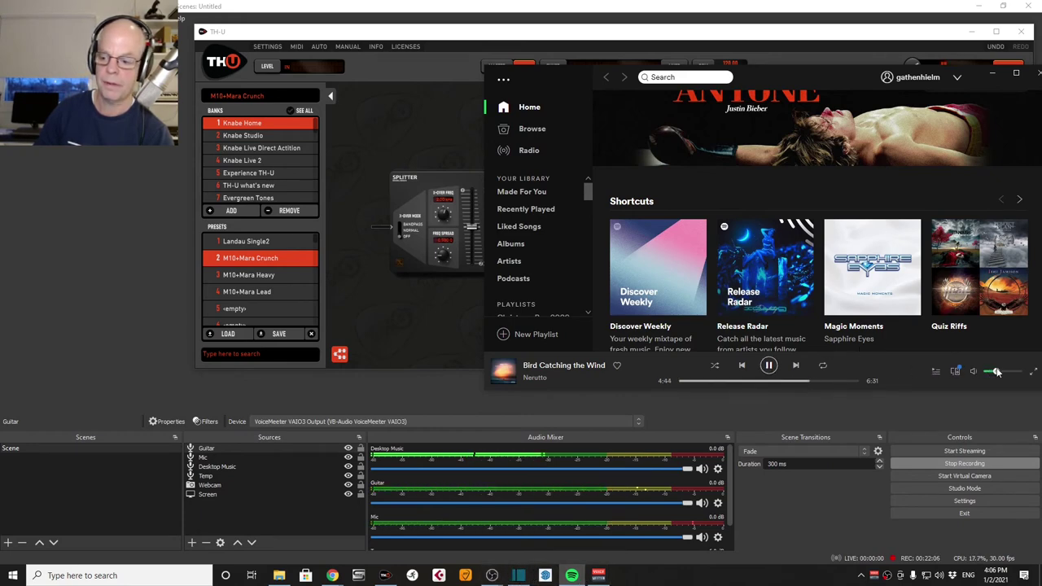
pyautogui.moveTo(995, 372); pyautogui.dragTo(1008, 372)
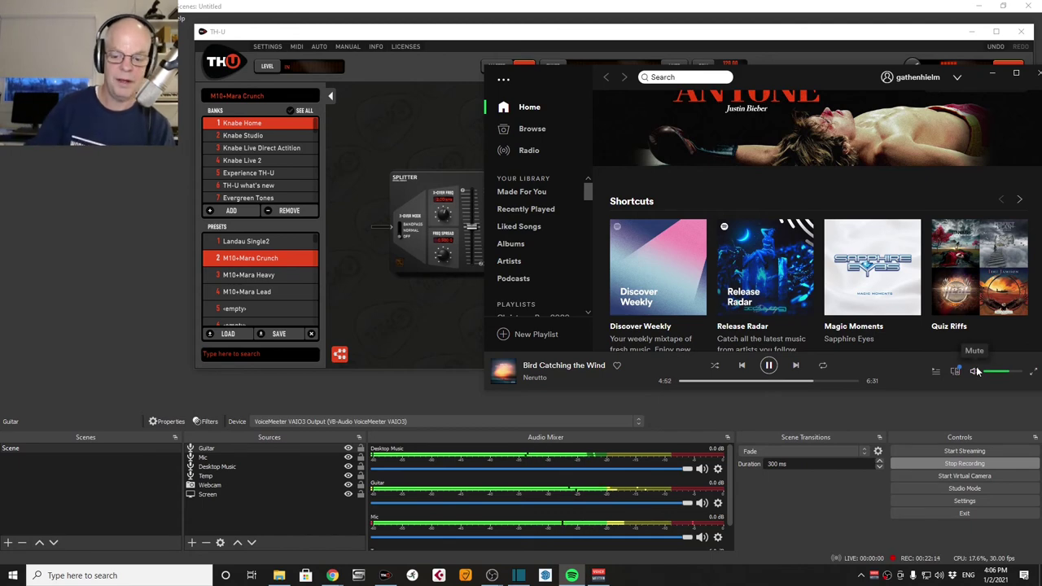
pyautogui.click(769, 365)
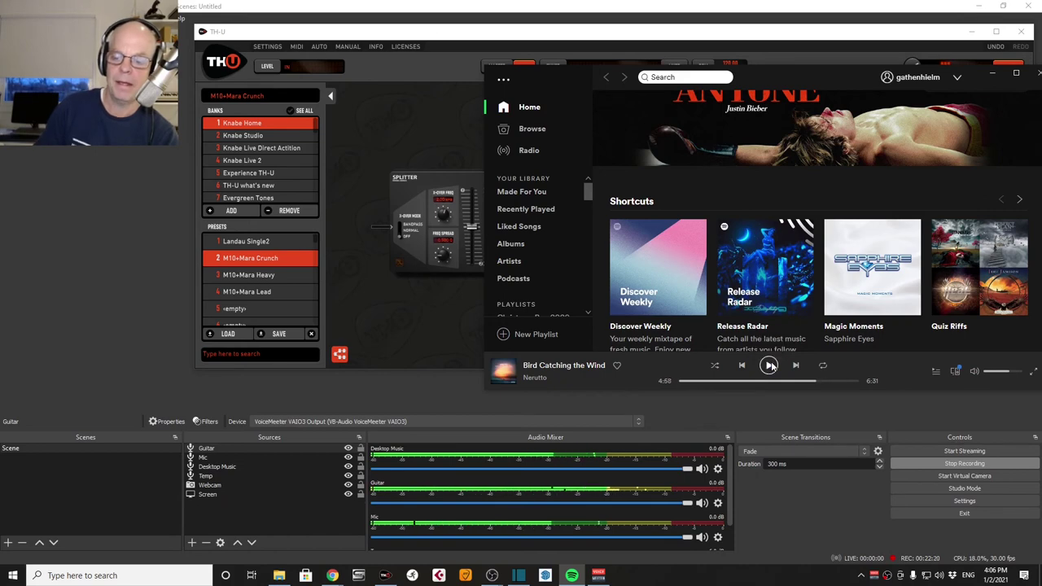
# Stop the TH-U looper playback and minimize both TH-U and Spotify
pyautogui.click(440, 318)
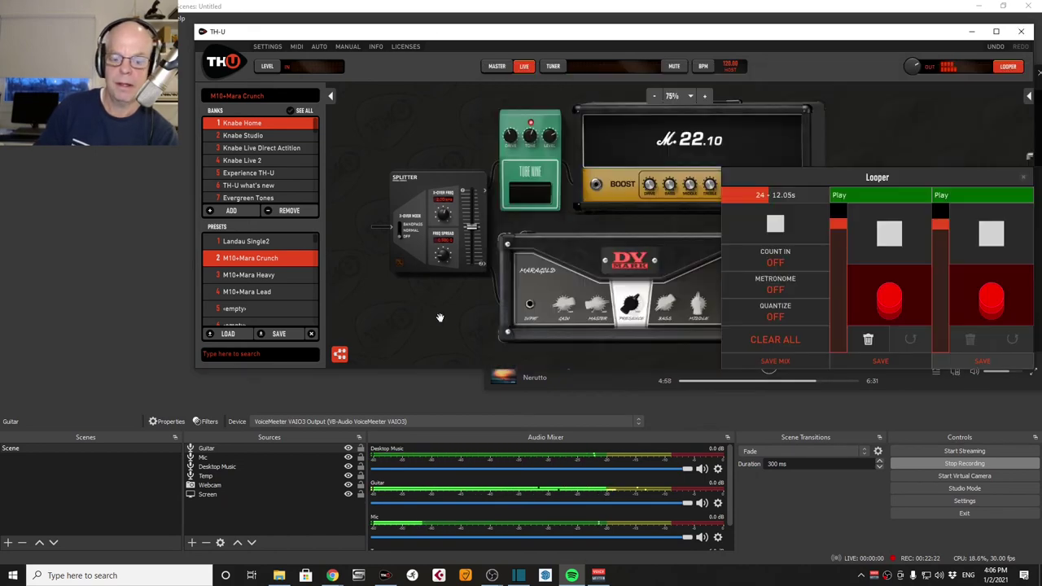
pyautogui.click(801, 225)
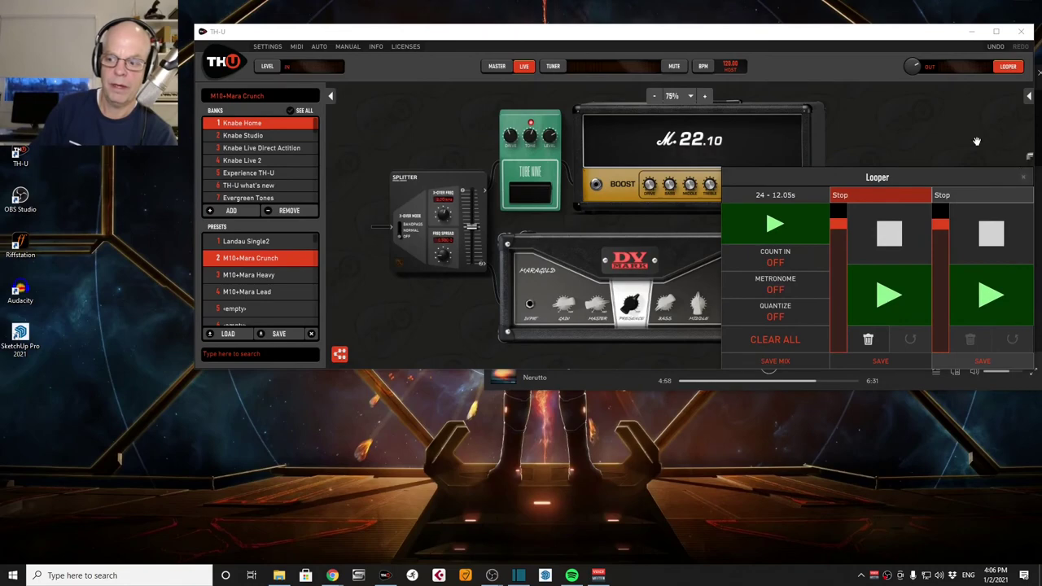
pyautogui.click(960, 32)
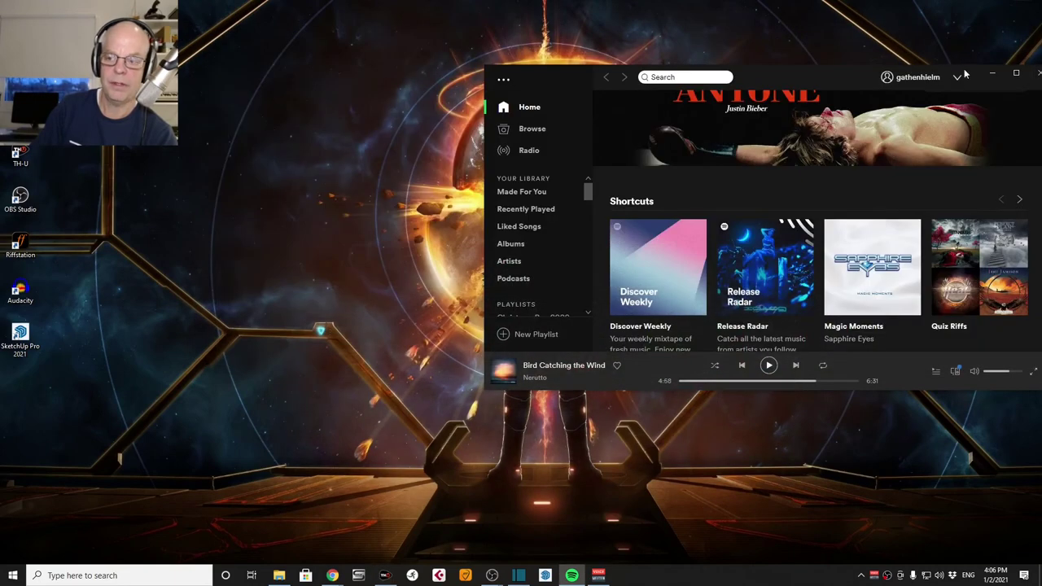
pyautogui.click(991, 75)
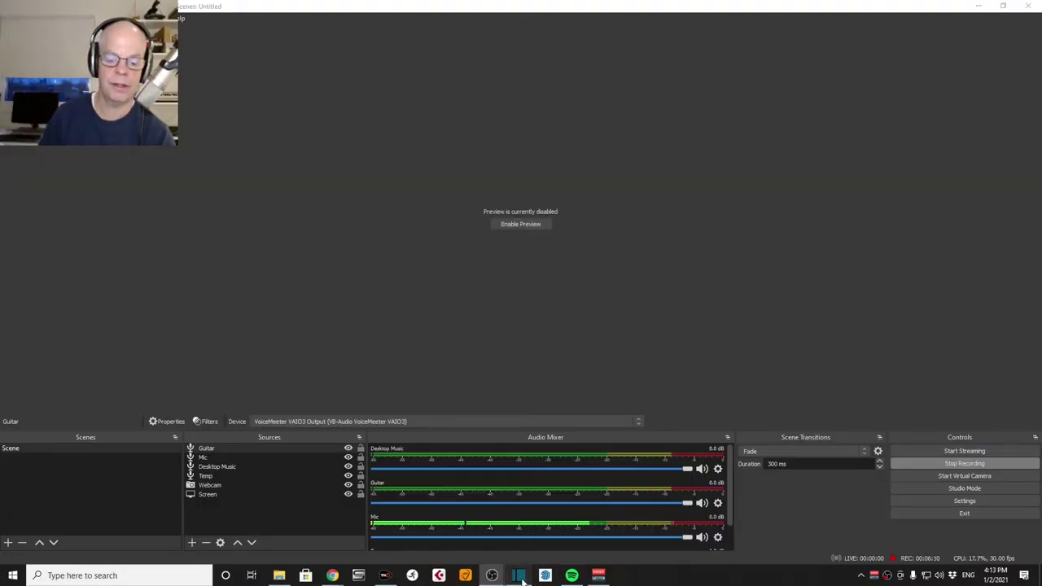
pyautogui.click(519, 575)
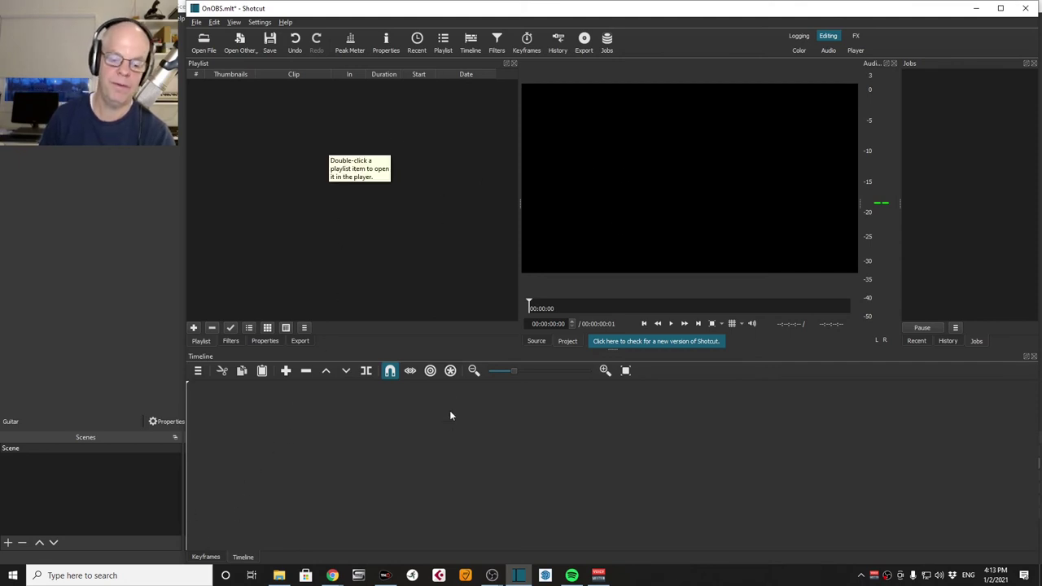
pyautogui.click(279, 575)
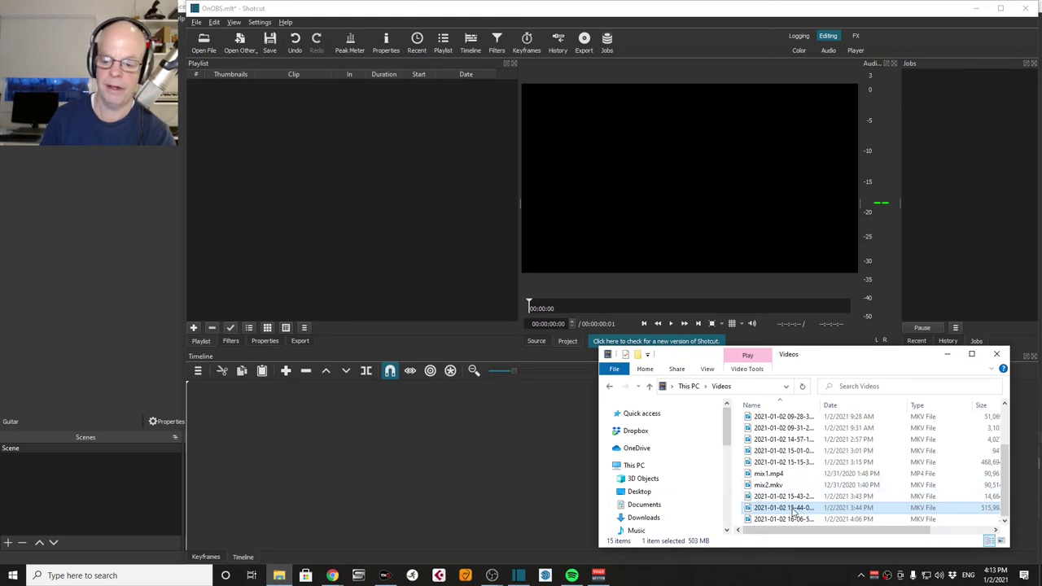
pyautogui.moveTo(817, 405); pyautogui.dragTo(869, 404)
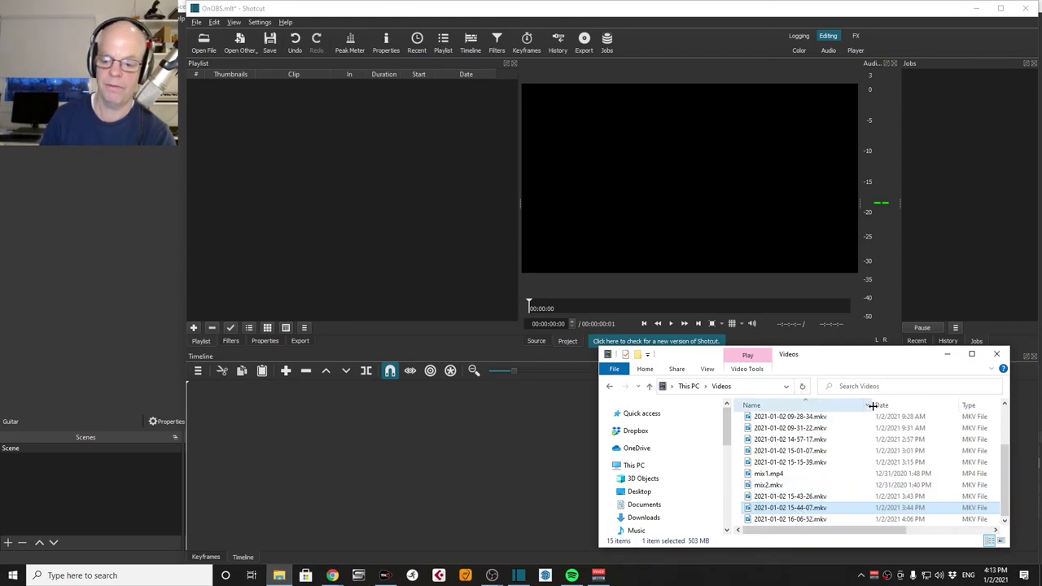
pyautogui.moveTo(793, 512); pyautogui.dragTo(249, 141)
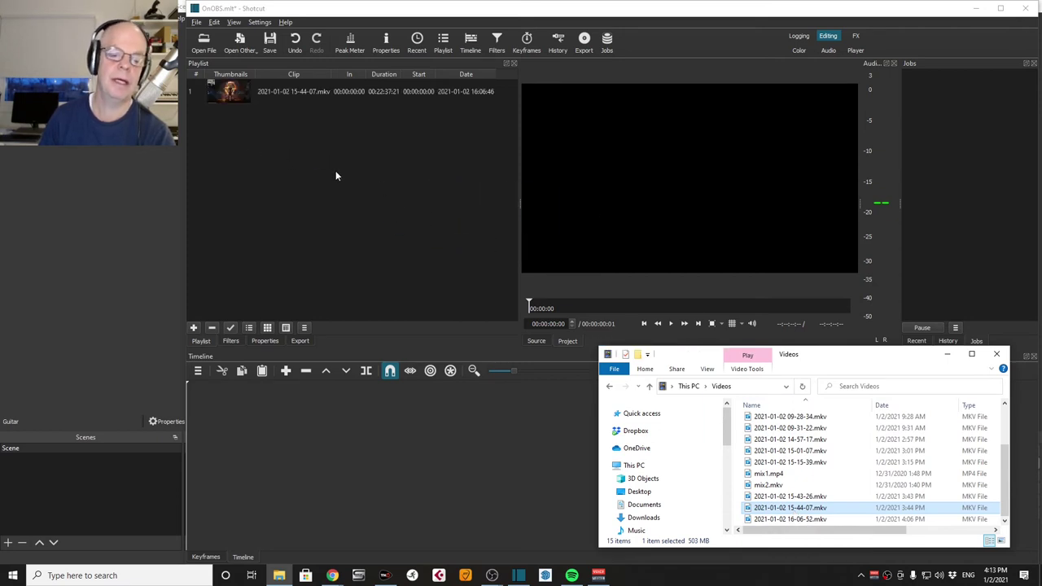
pyautogui.click(432, 210)
pyautogui.moveTo(279, 98); pyautogui.dragTo(264, 411)
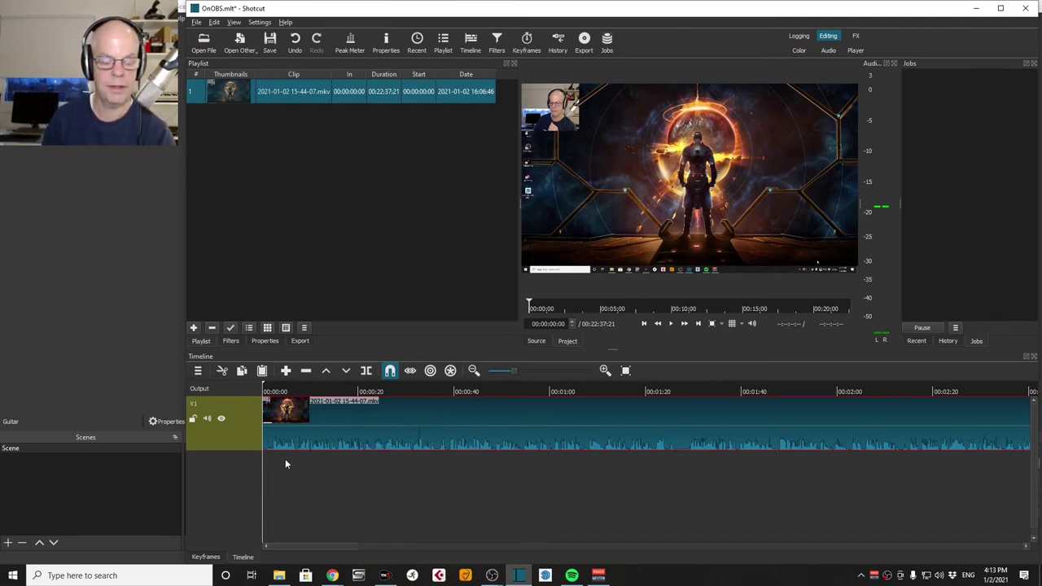
# Add three audio tracks below video track V1
pyautogui.rightClick(232, 442)
pyautogui.moveTo(243, 452)
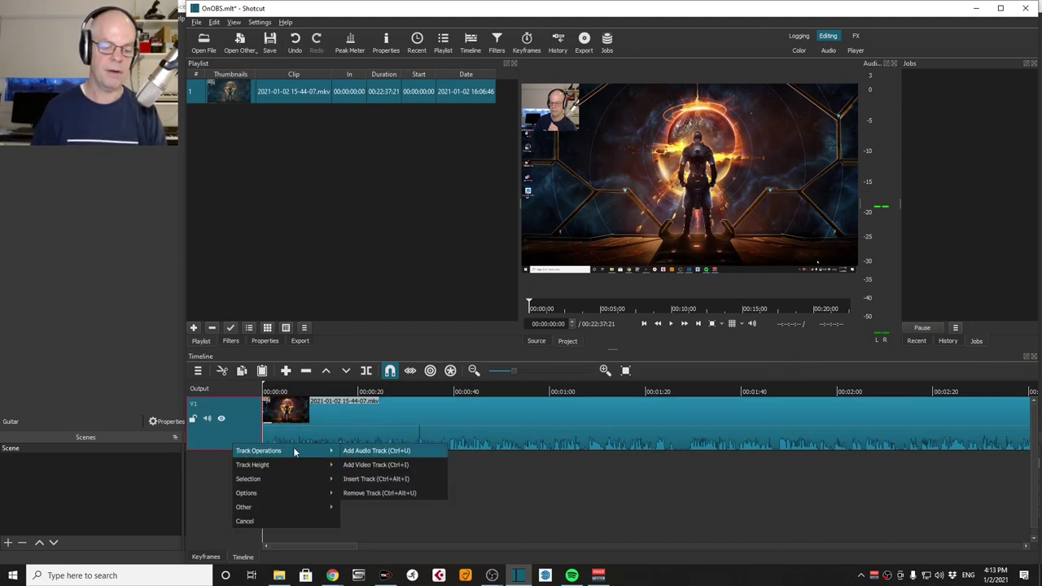
pyautogui.click(376, 451)
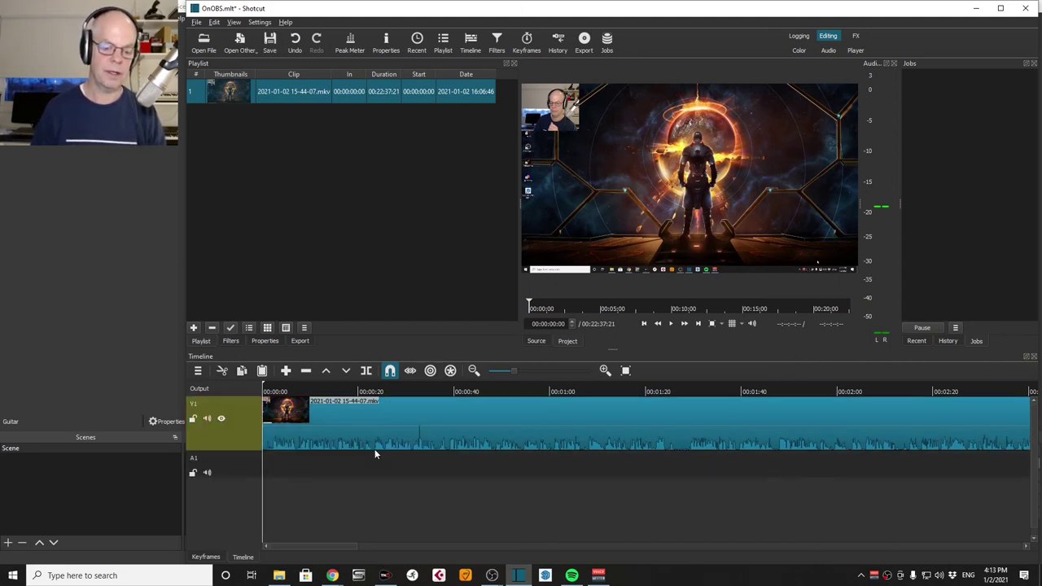
pyautogui.doubleClick(238, 463)
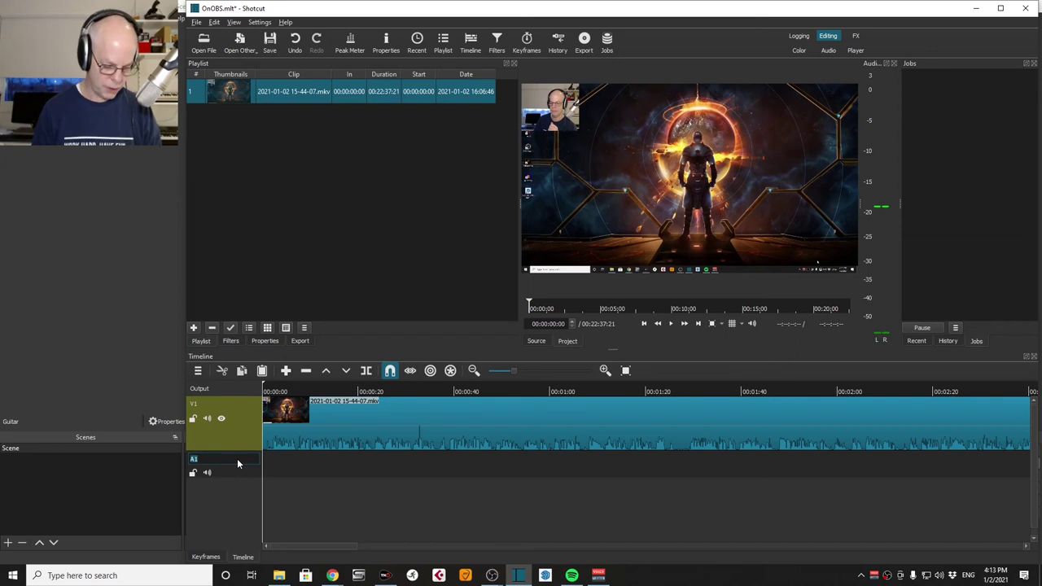
pyautogui.hotkey('ctrl', 'u')
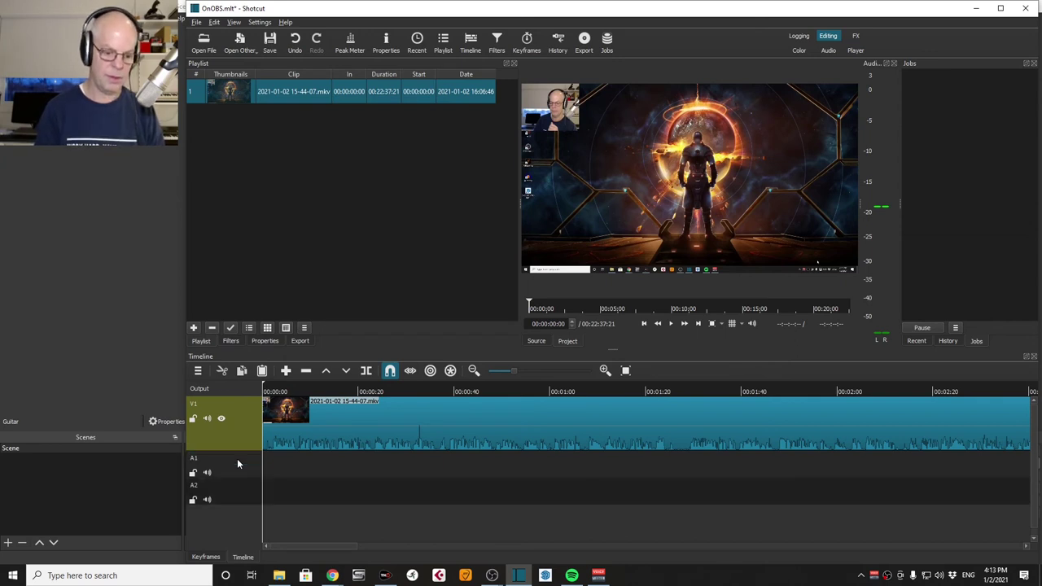
pyautogui.hotkey('ctrl', 'u')
pyautogui.click(263, 469)
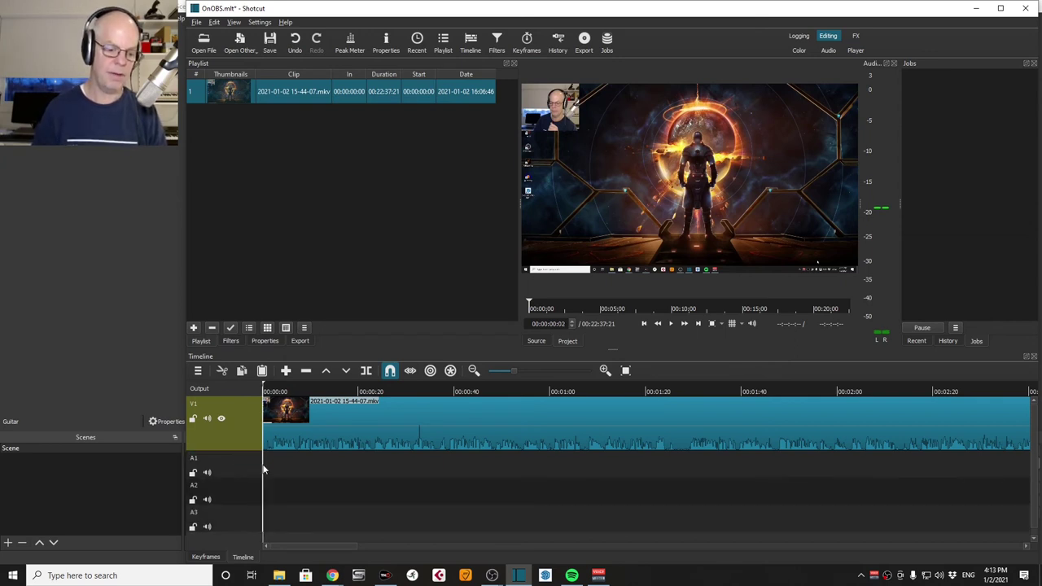
pyautogui.click(244, 510)
pyautogui.click(303, 513)
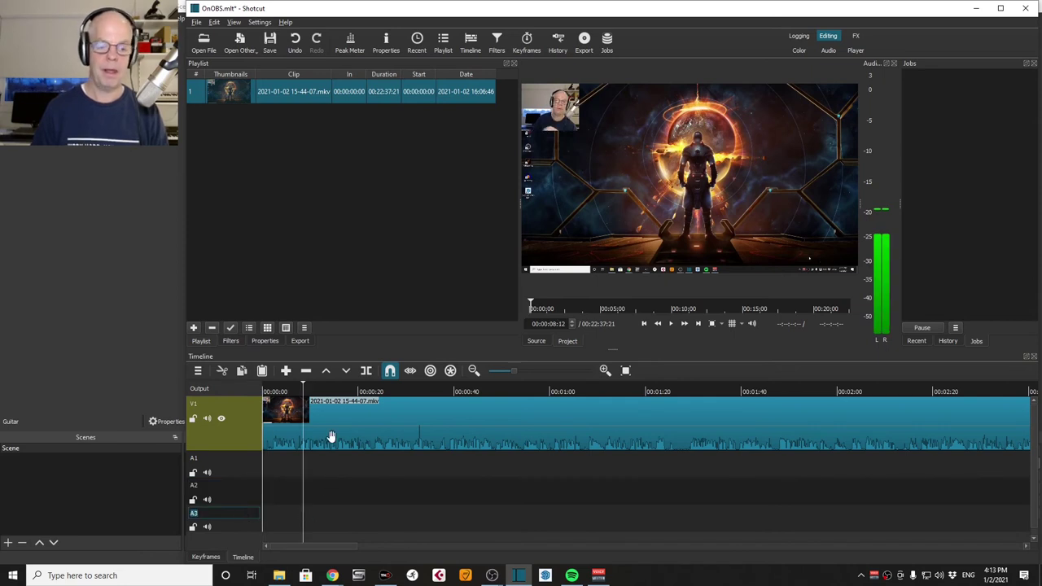
pyautogui.click(305, 149)
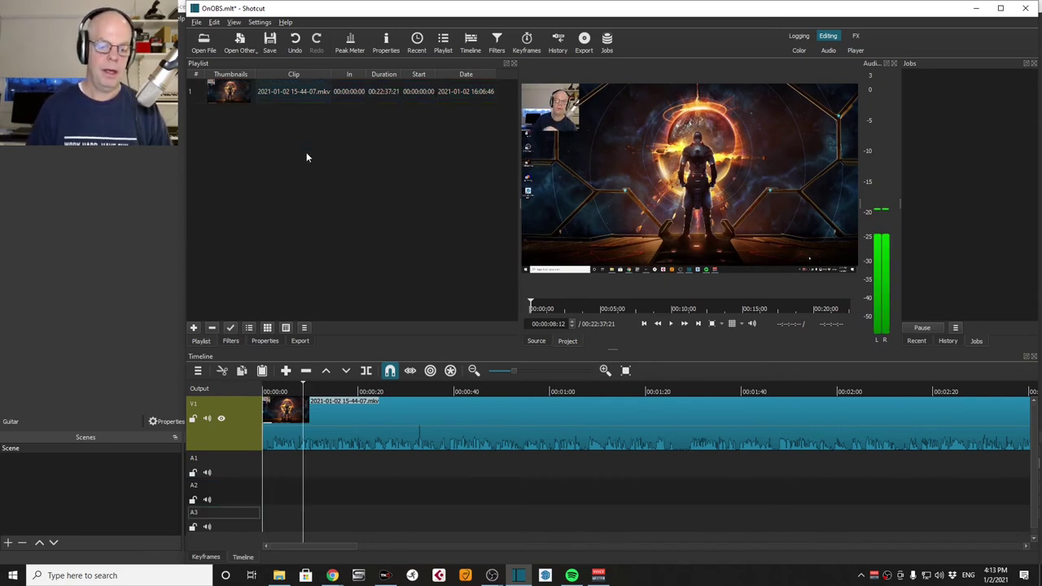
pyautogui.click(307, 386)
pyautogui.press('space')
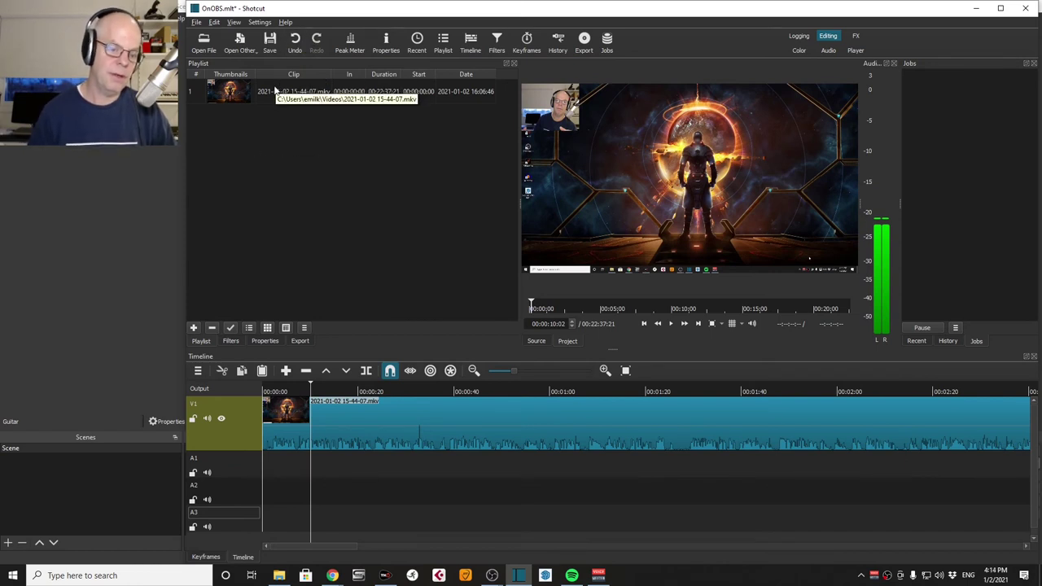
# Place the playlist clip about 5 seconds in on audio track A1 and at the start of A2 and A3
pyautogui.moveTo(277, 93); pyautogui.dragTo(272, 470)
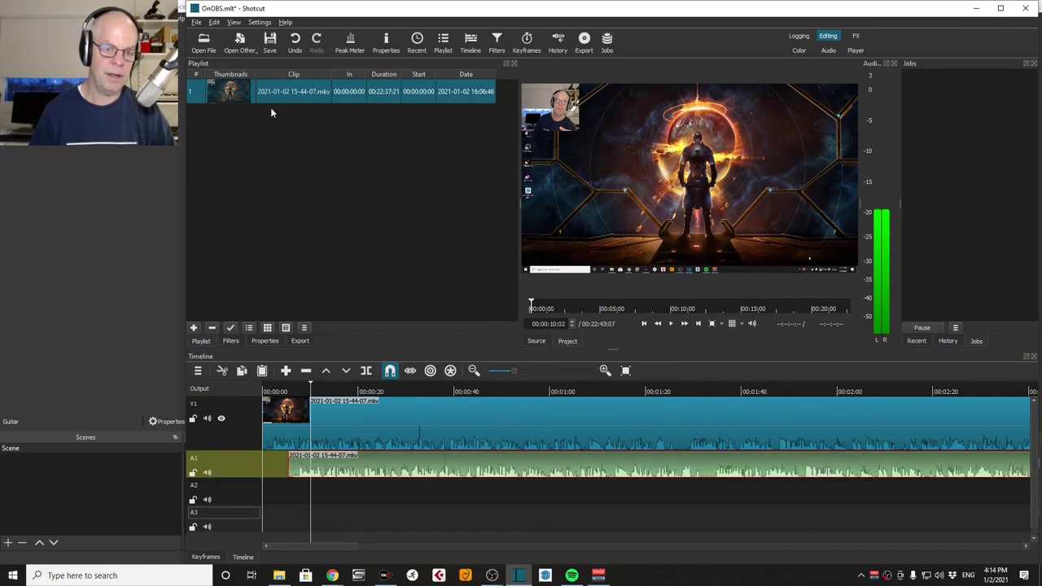
pyautogui.moveTo(272, 107); pyautogui.dragTo(265, 493)
pyautogui.moveTo(275, 109); pyautogui.dragTo(265, 518)
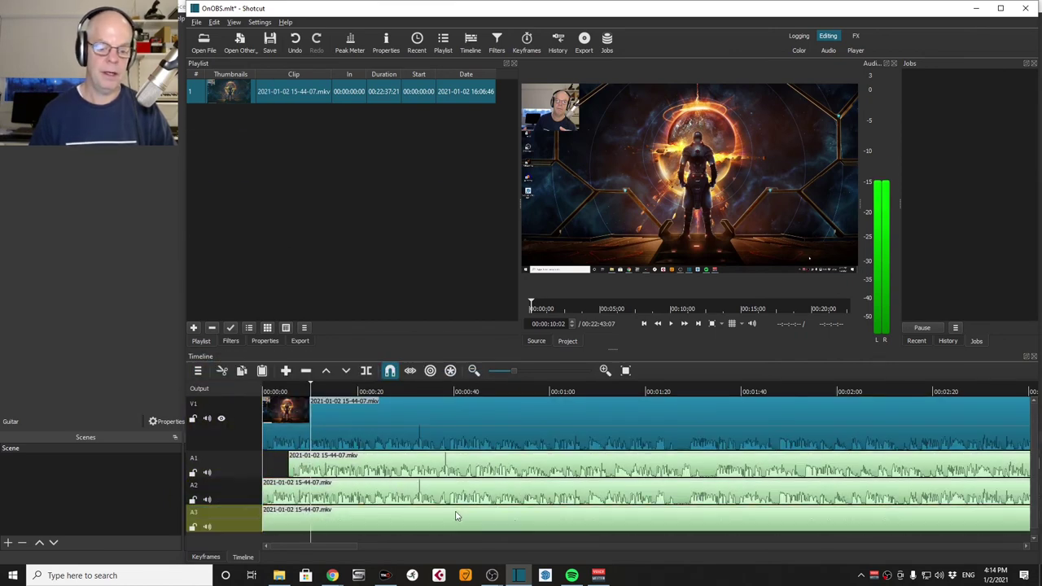
# Move the clip on audio track A1 to the timeline's start, in line with the clips on A2 and A3
pyautogui.moveTo(383, 468); pyautogui.dragTo(338, 470)
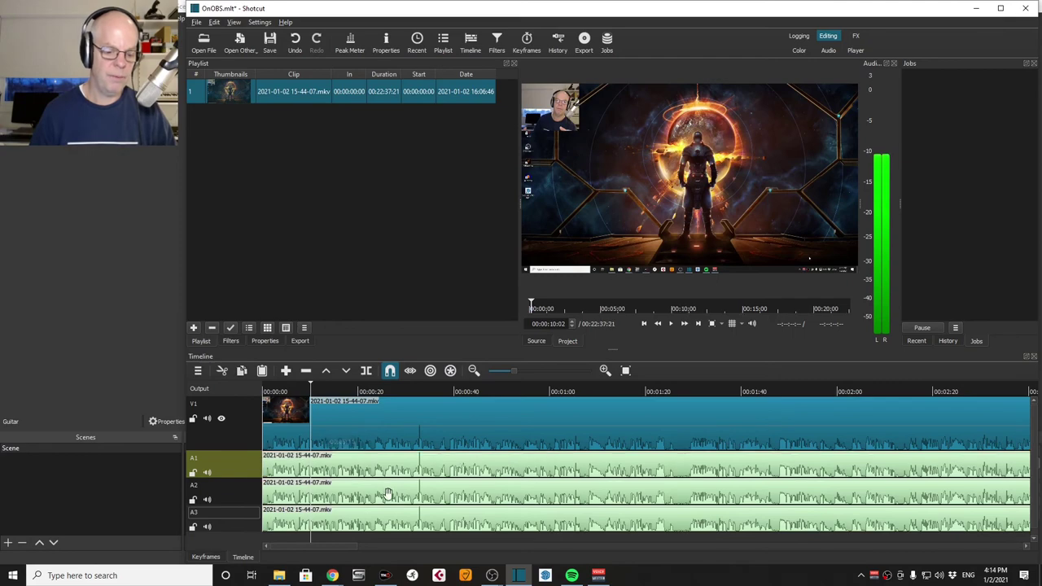
pyautogui.click(370, 503)
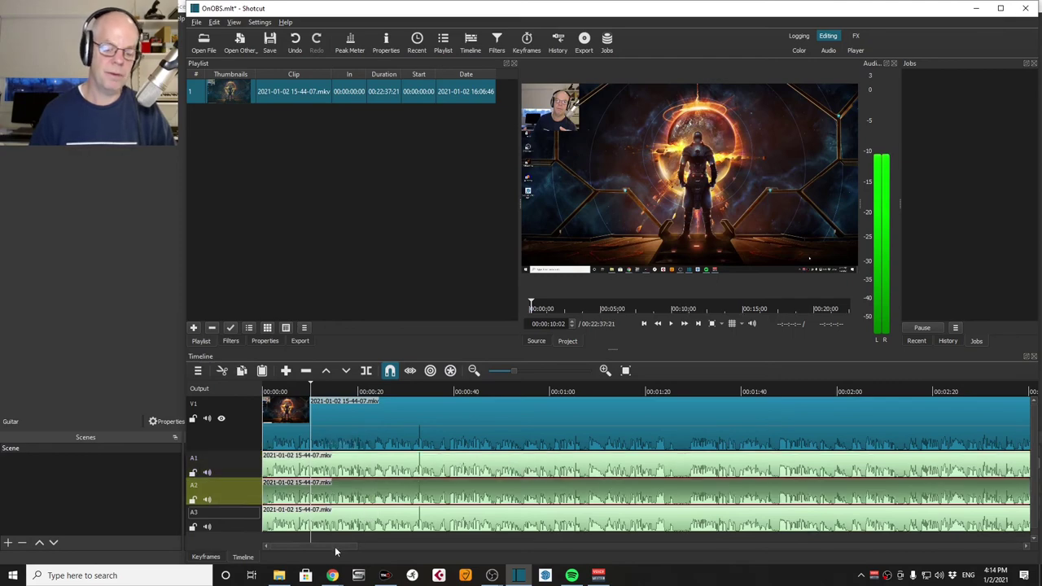
pyautogui.moveTo(336, 552)
pyautogui.mouseDown()
pyautogui.moveTo(1006, 544)
pyautogui.moveTo(326, 544)
pyautogui.mouseUp()
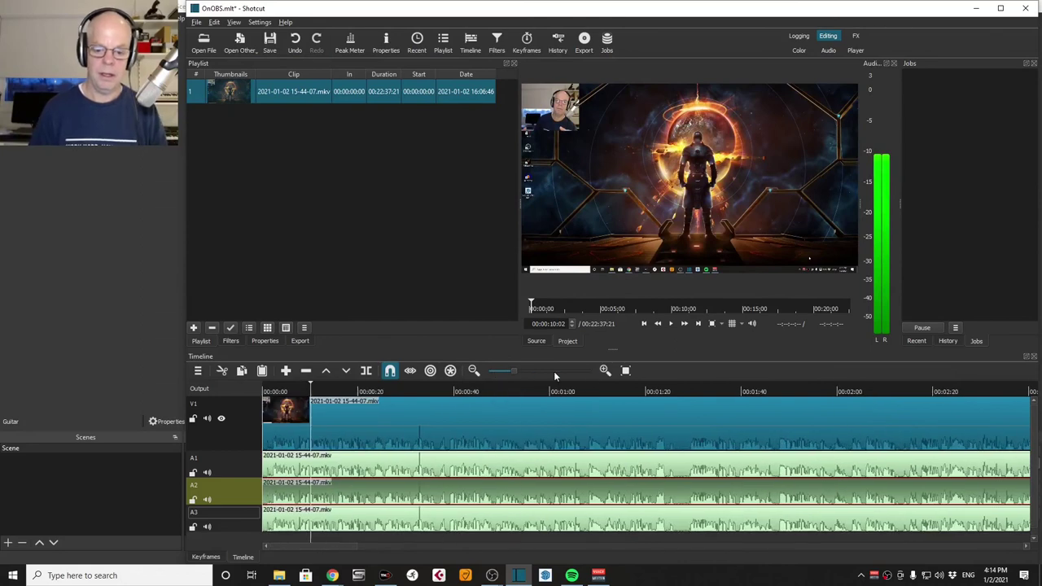
pyautogui.click(625, 369)
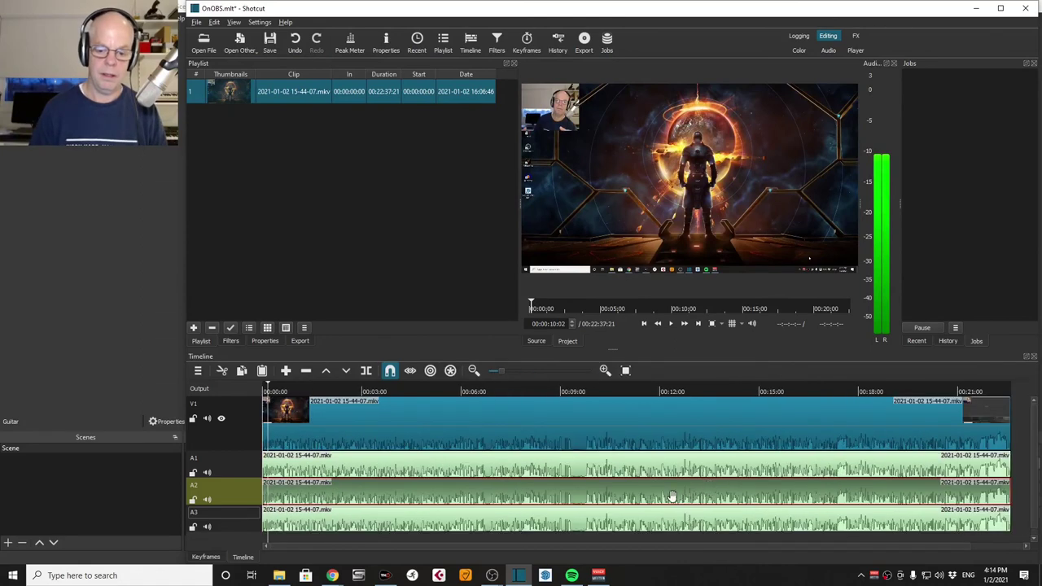
# Set the A1 clip's audio source to recorded track 2 (2: 2 ch 44.1 KHz aac) in its properties
pyautogui.click(316, 469)
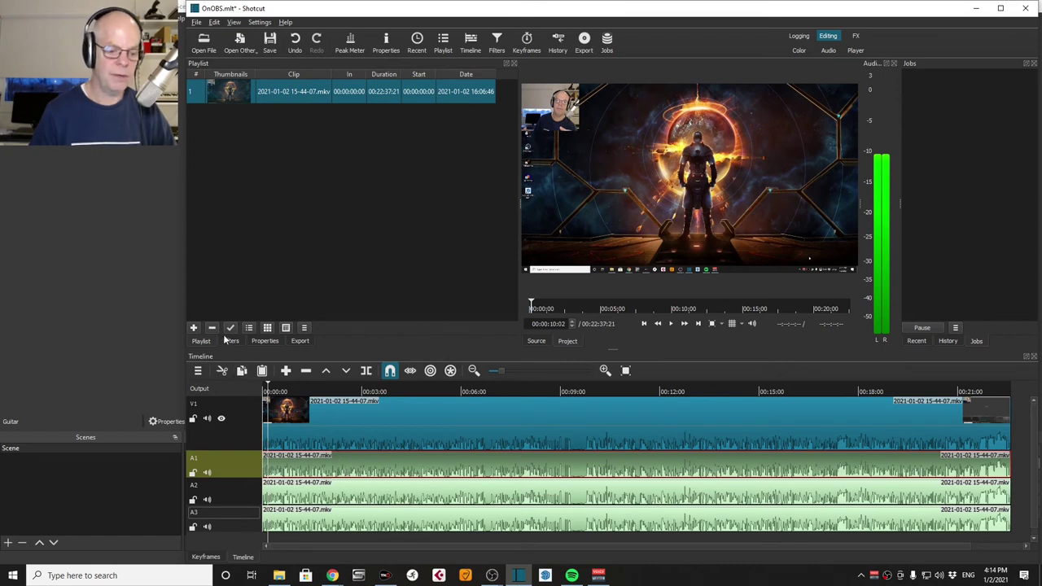
pyautogui.click(271, 340)
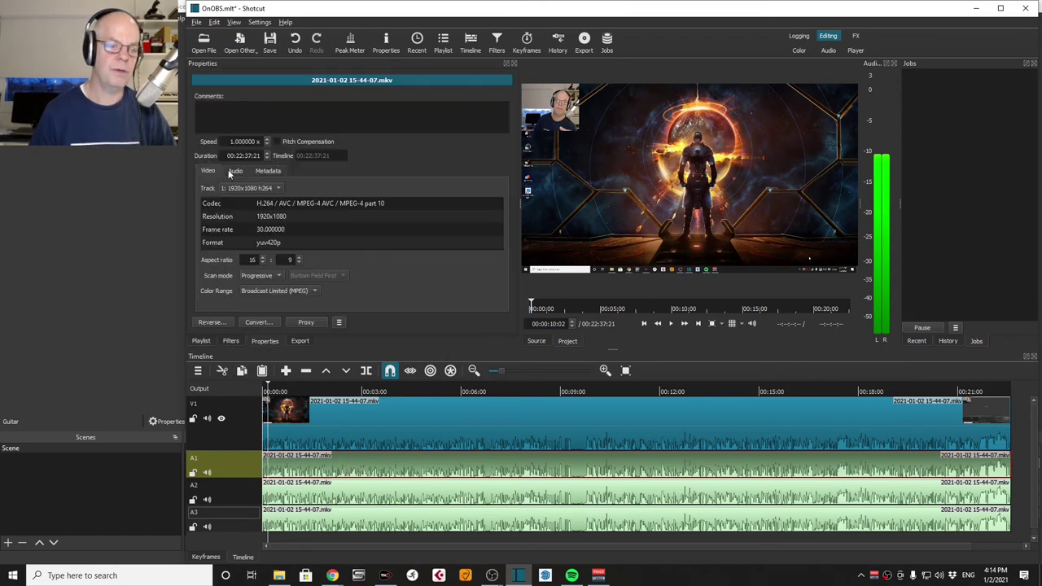
pyautogui.click(230, 172)
pyautogui.click(252, 187)
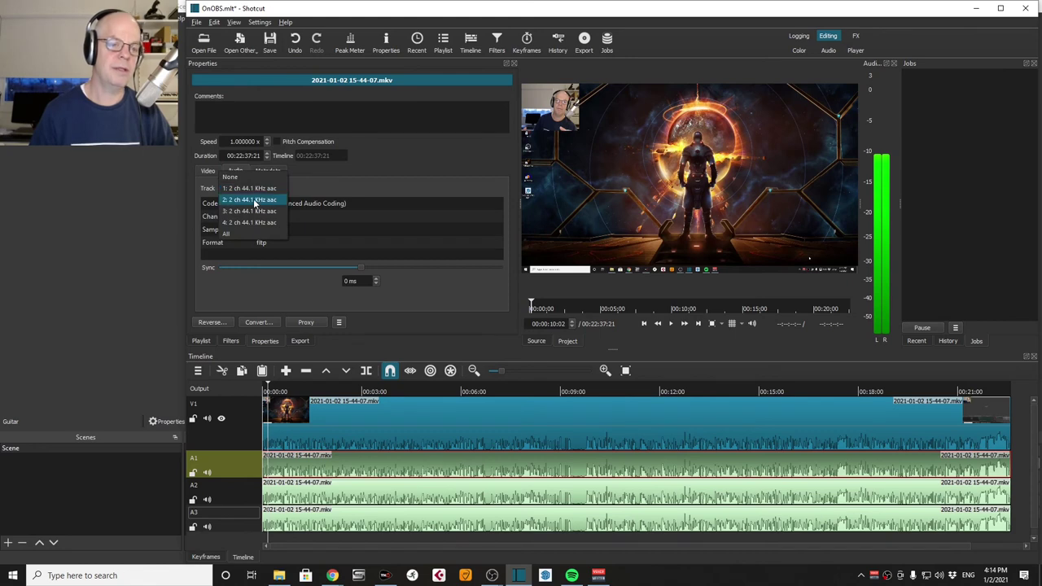
pyautogui.press('Escape')
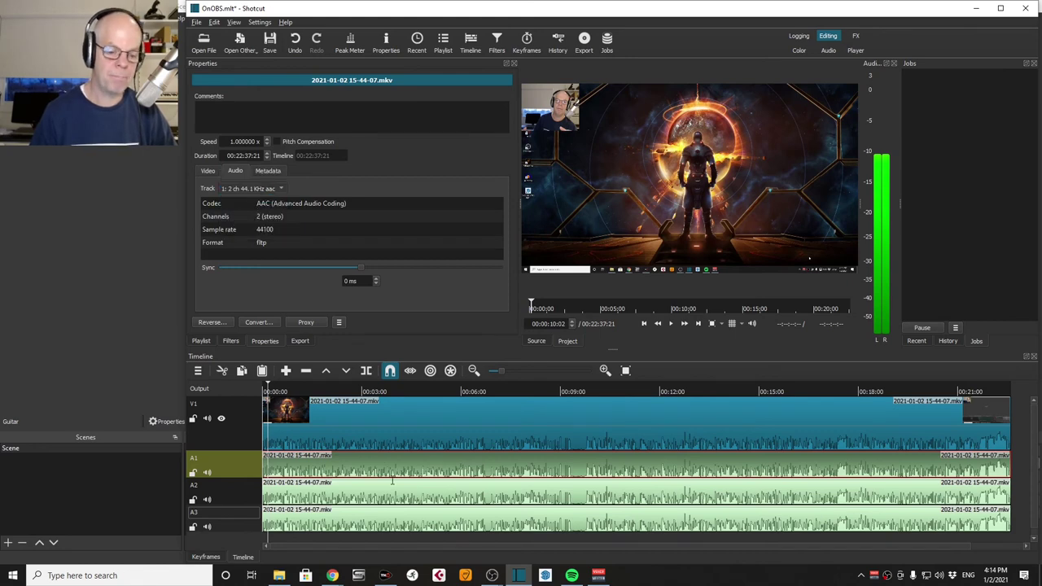
# Set the A2 clip's audio source to recorded track 3 (3: 2 ch 44.1 KHz aac) in its properties
pyautogui.click(397, 492)
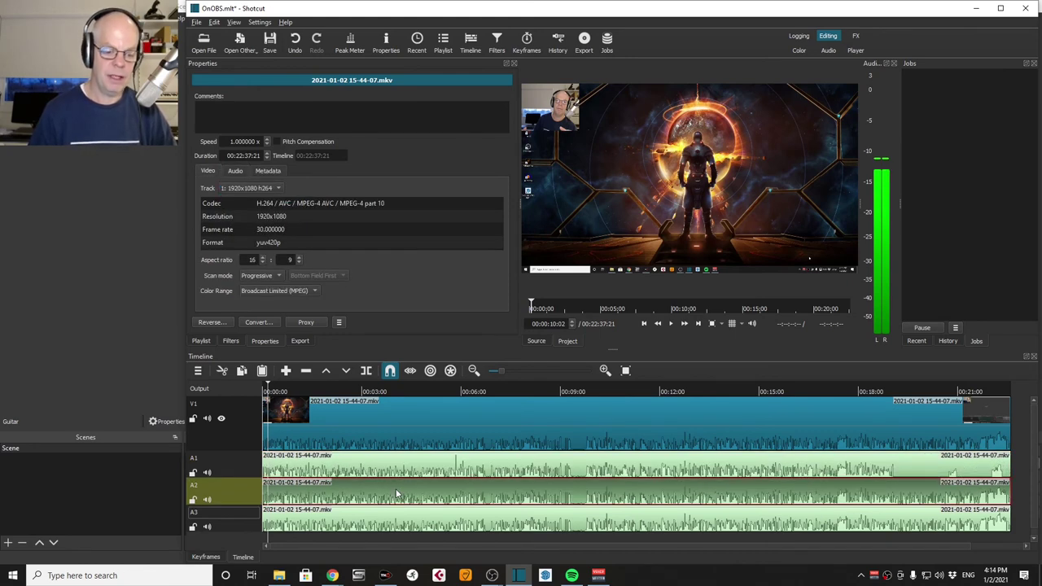
pyautogui.click(236, 171)
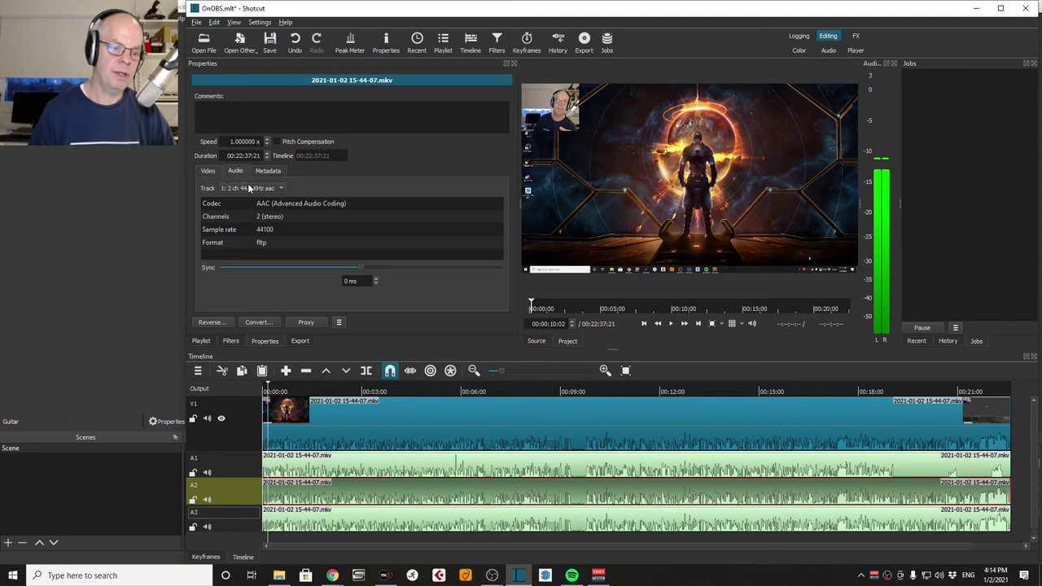
pyautogui.click(249, 189)
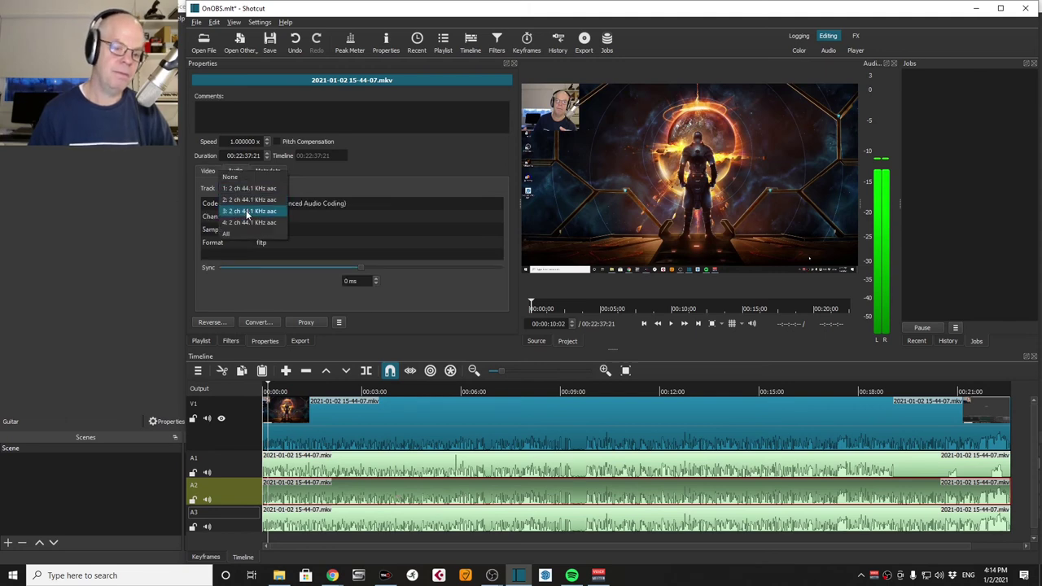
pyautogui.press('Escape')
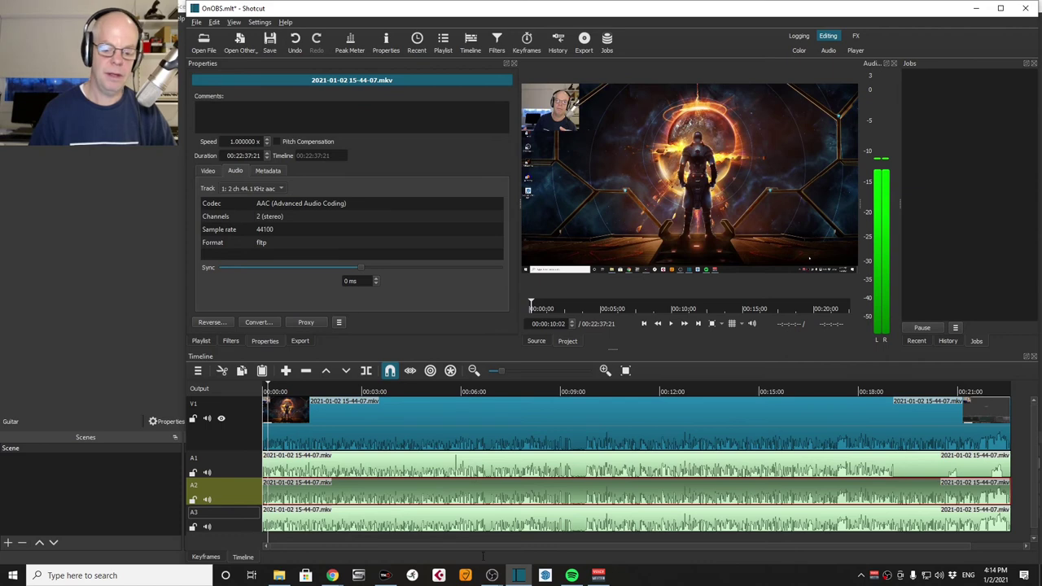
# Set the A3 clip's audio source to recorded track 4 (4: 2 ch 44.1 KHz aac) in its properties
pyautogui.click(476, 522)
pyautogui.click(477, 524)
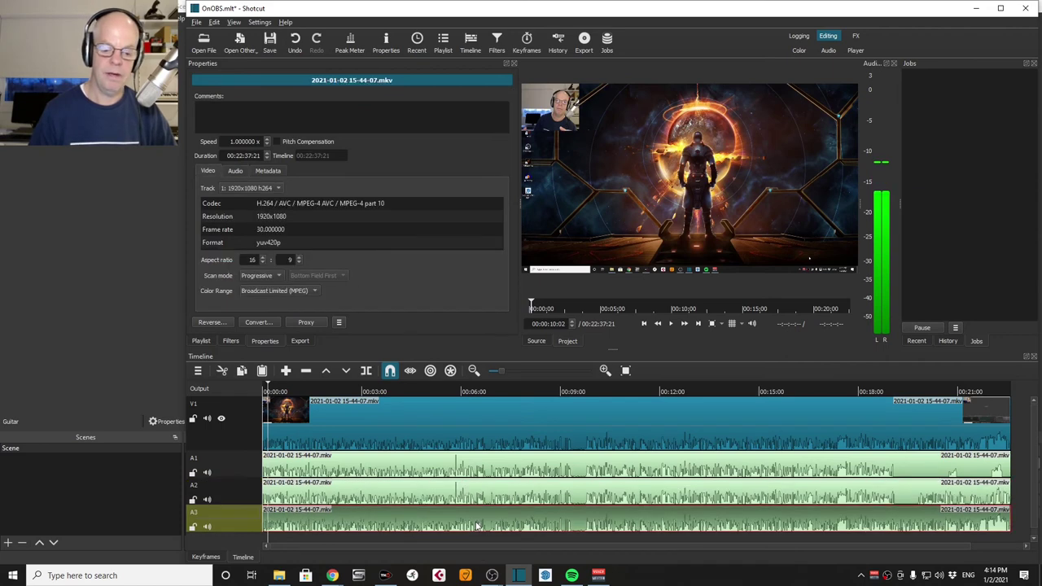
pyautogui.click(233, 171)
pyautogui.click(253, 188)
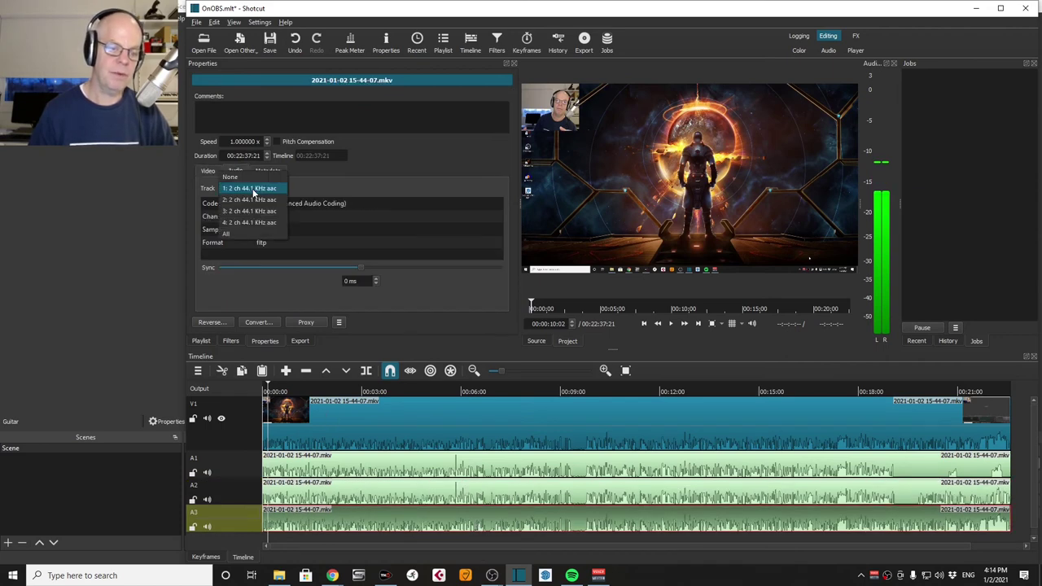
pyautogui.press('Escape')
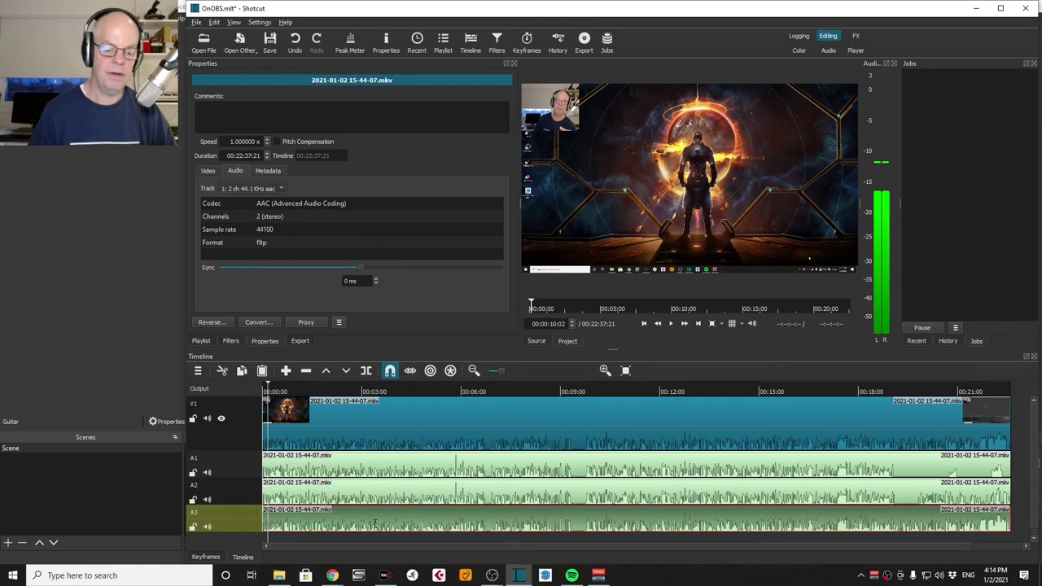
pyautogui.click(374, 524)
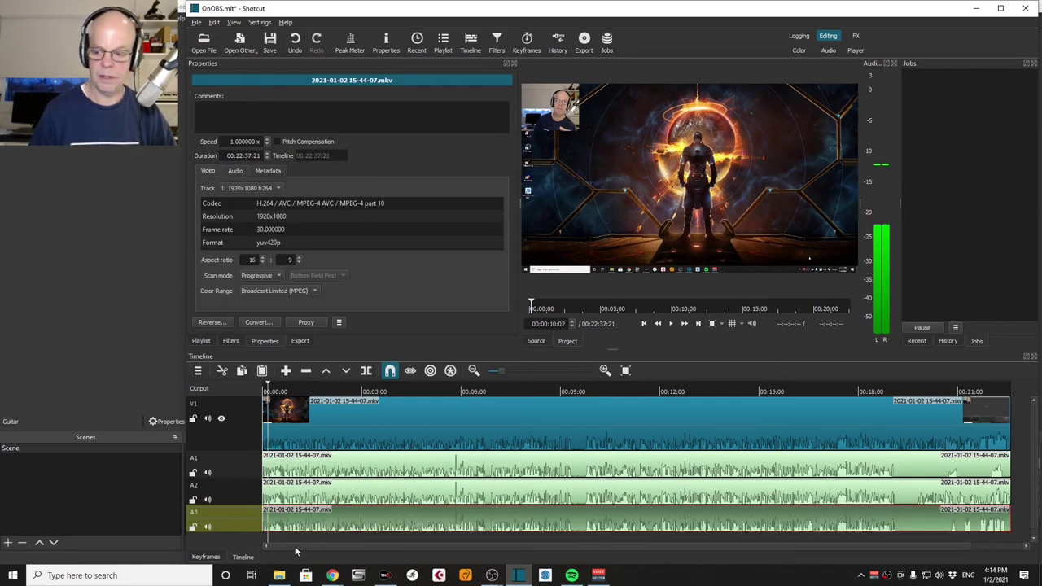
# Mute video track V1 and play the three audio tracks together from just before 00:22:00
pyautogui.moveTo(296, 547); pyautogui.dragTo(379, 549)
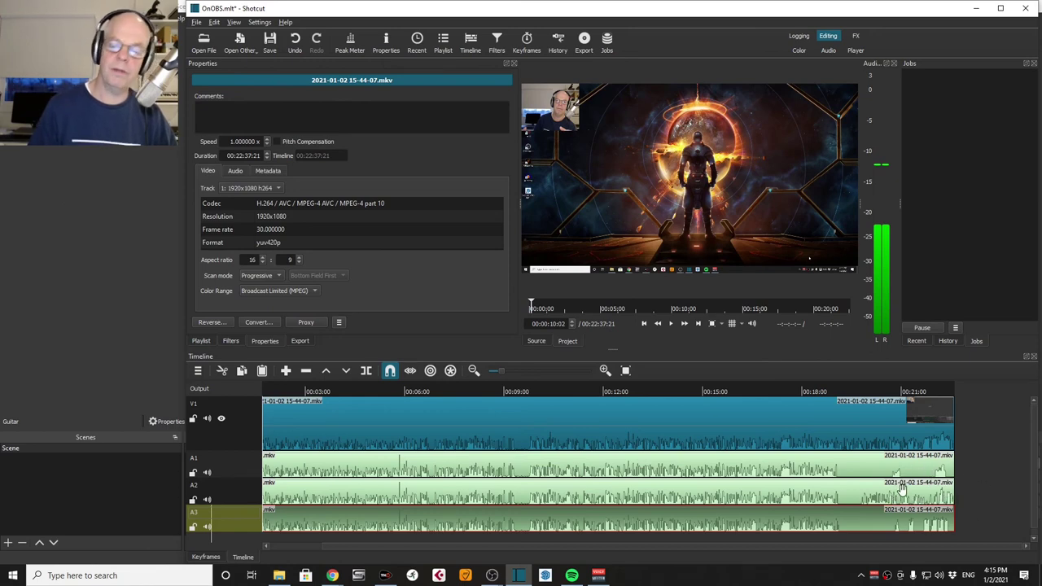
pyautogui.click(208, 420)
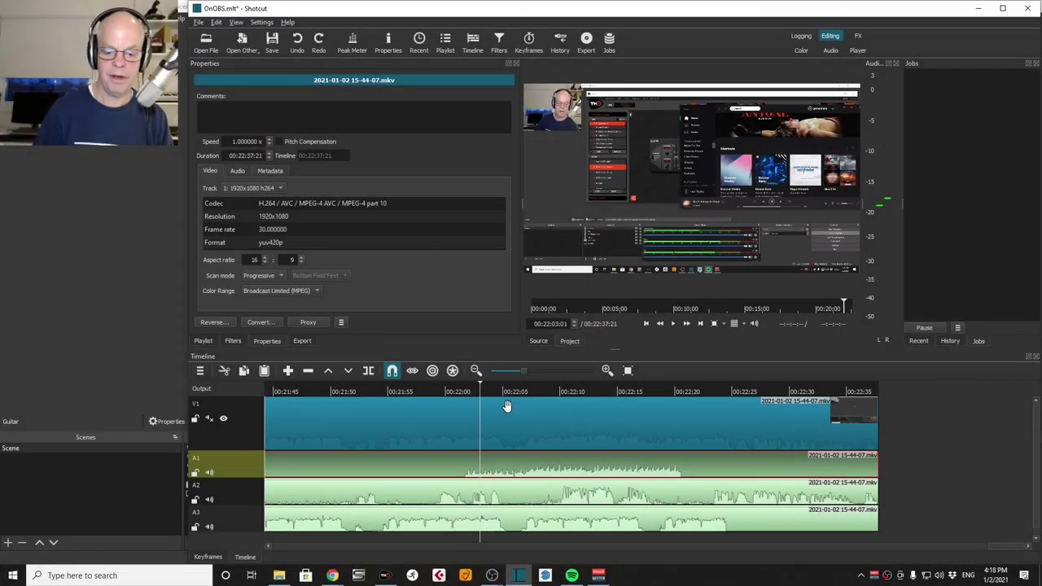
pyautogui.click(441, 394)
pyautogui.press('space')
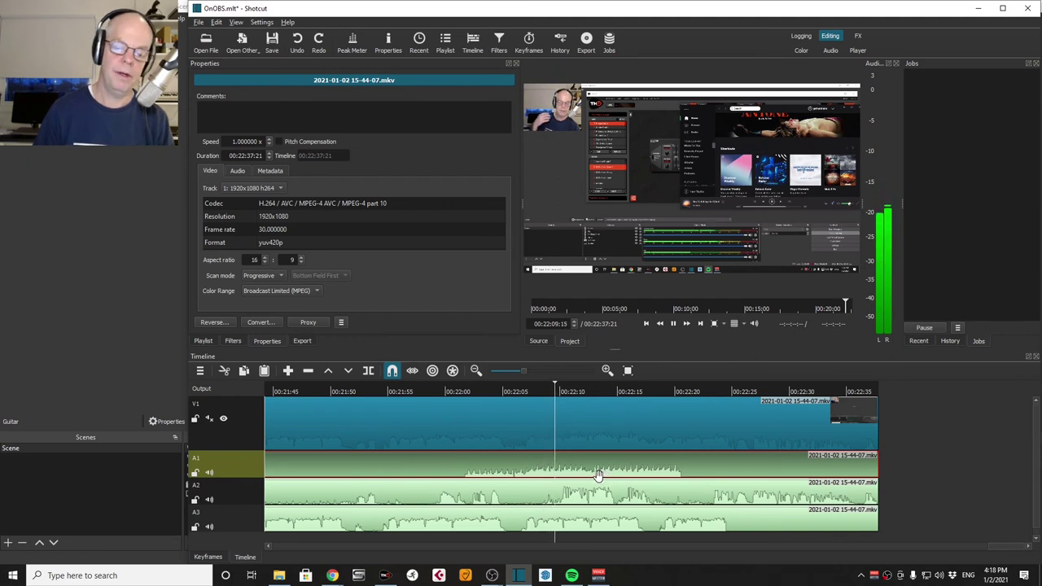
pyautogui.press('space')
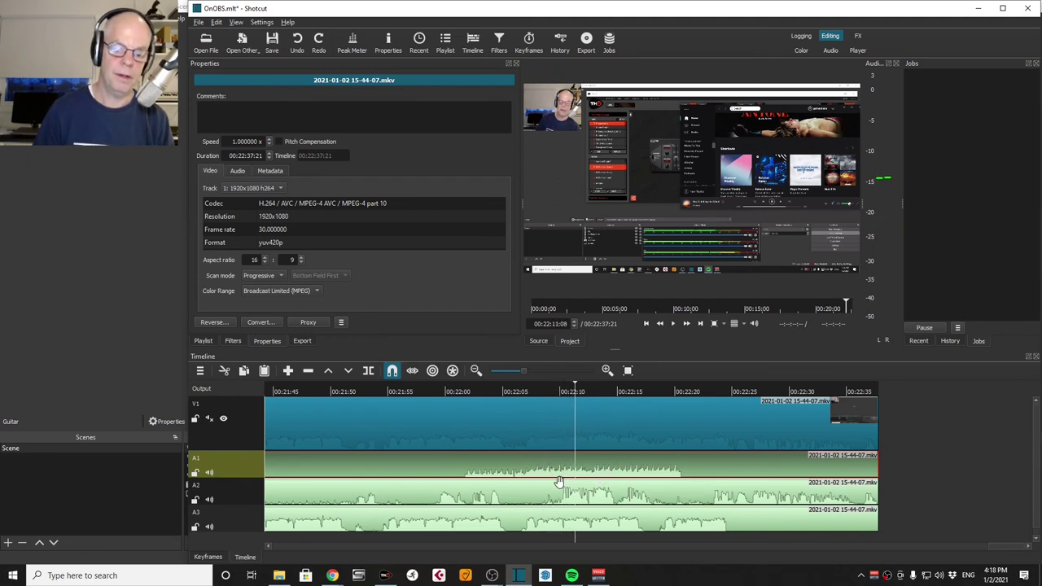
# Mute audio tracks A2 and A3 and play A1 alone from about 00:22:08
pyautogui.click(538, 397)
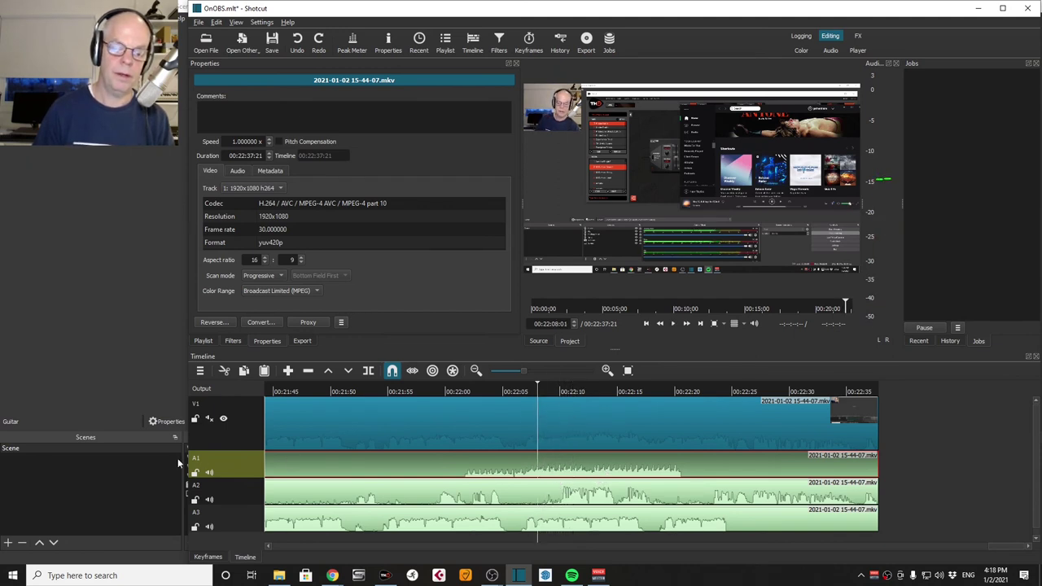
pyautogui.click(210, 500)
pyautogui.click(210, 528)
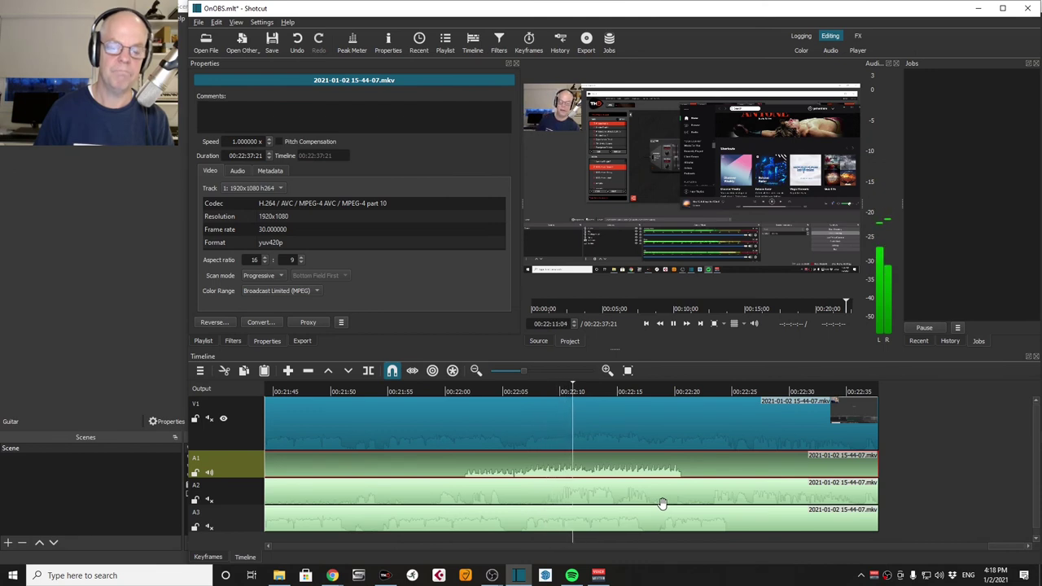
# Unmute audio track A2 and play it together with A1 from about 00:22:08
pyautogui.click(537, 392)
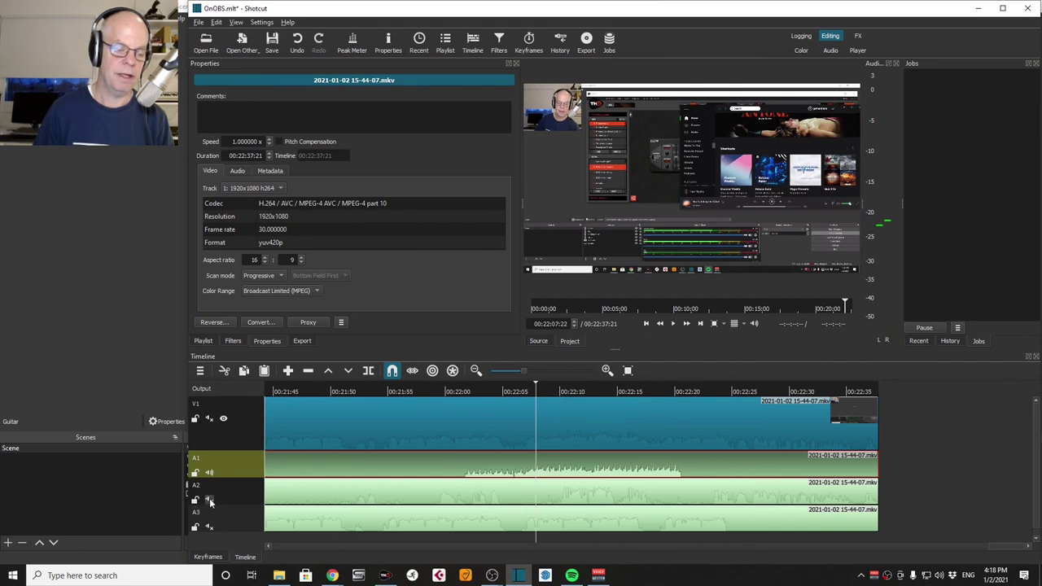
pyautogui.click(210, 500)
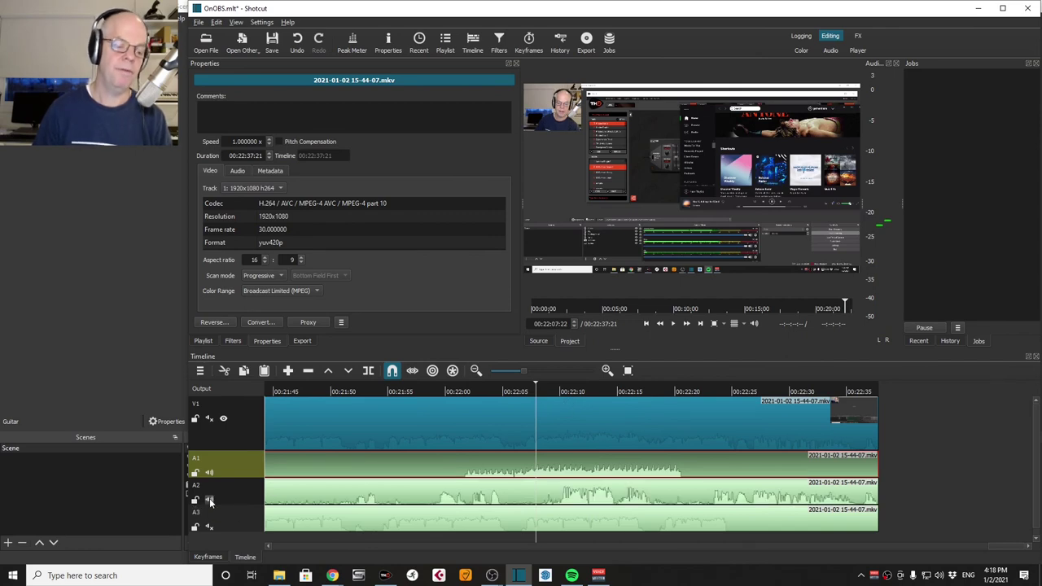
pyautogui.press('space')
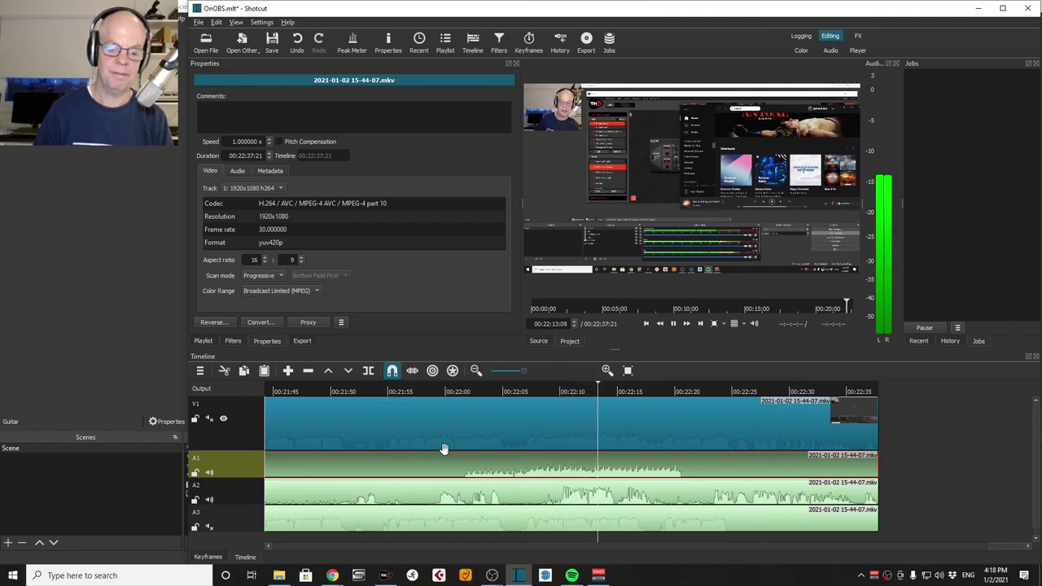
pyautogui.press('space')
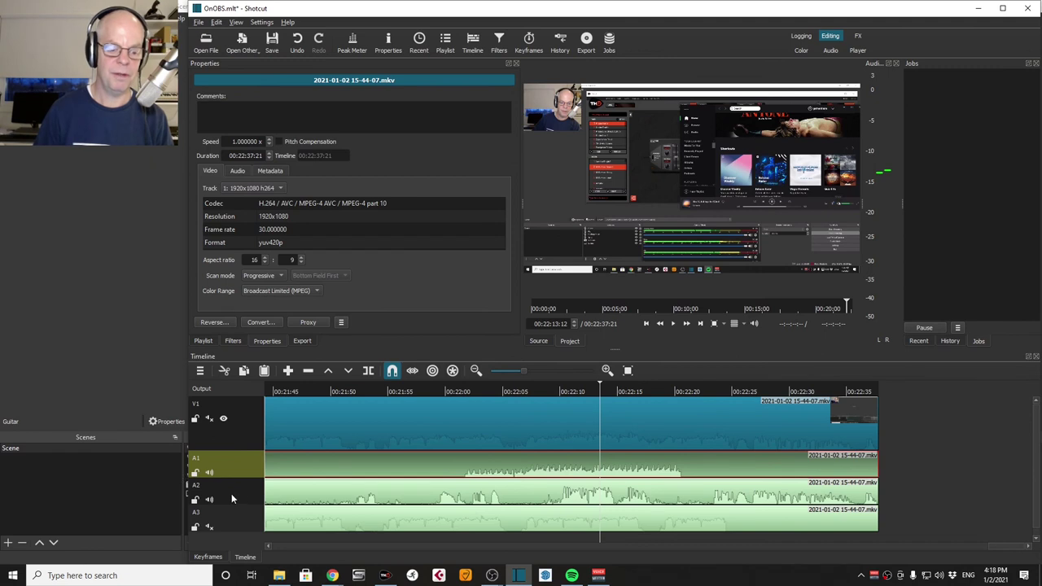
# Unmute audio track A3 and play all three audio tracks from about 00:22:09
pyautogui.click(210, 526)
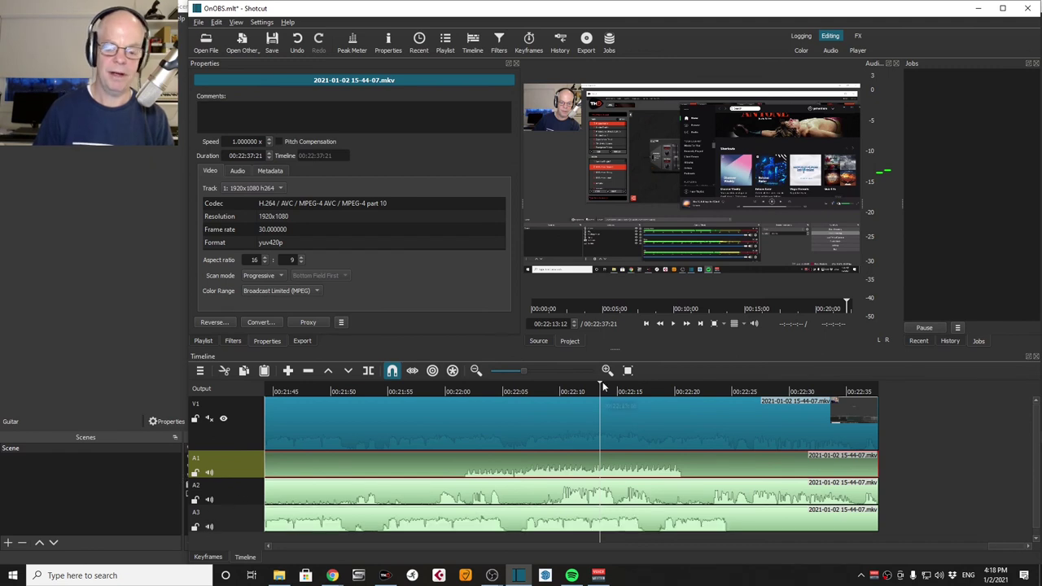
pyautogui.click(546, 391)
pyautogui.press('space')
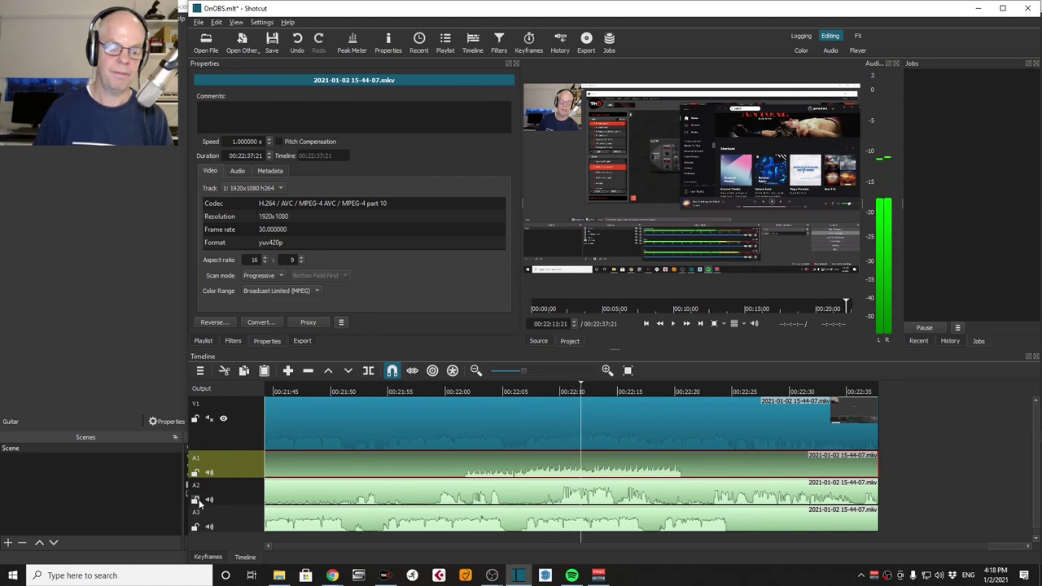
# Mute audio tracks A1 and A2 to play A3 on its own, and unmute both once playback is stopped
pyautogui.click(209, 500)
pyautogui.click(210, 472)
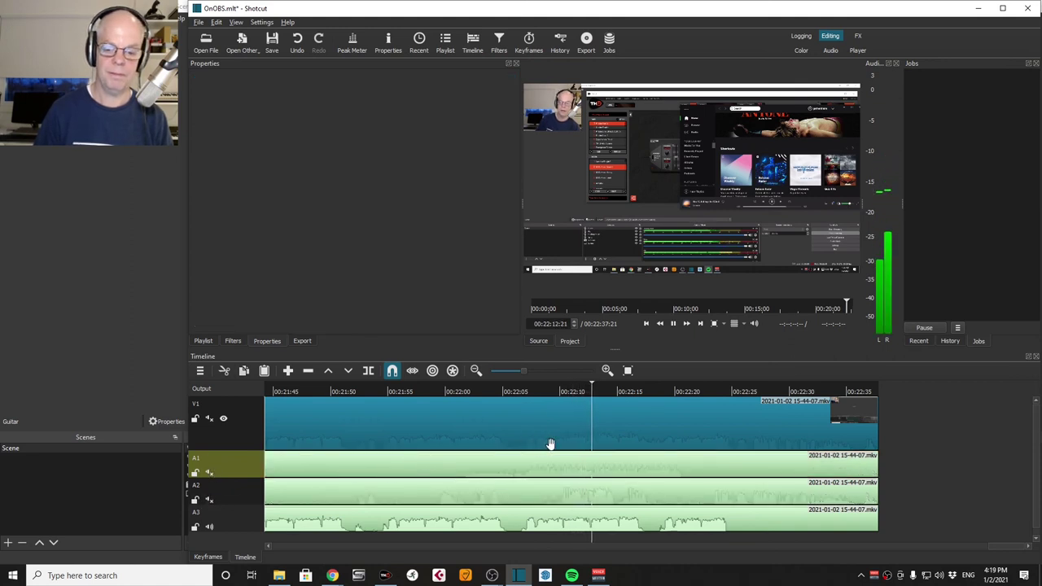
pyautogui.press('space')
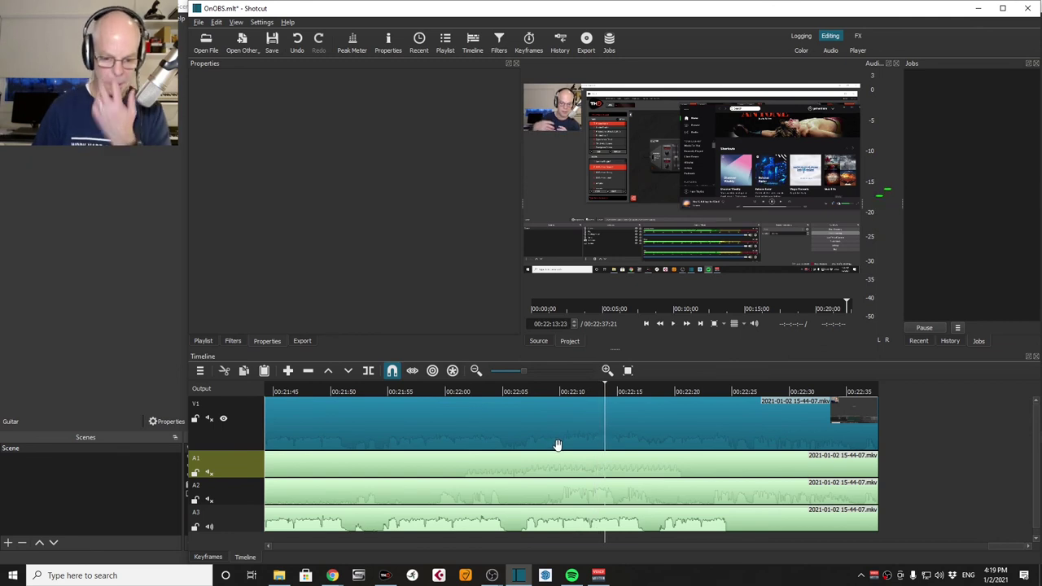
pyautogui.click(209, 499)
pyautogui.click(209, 472)
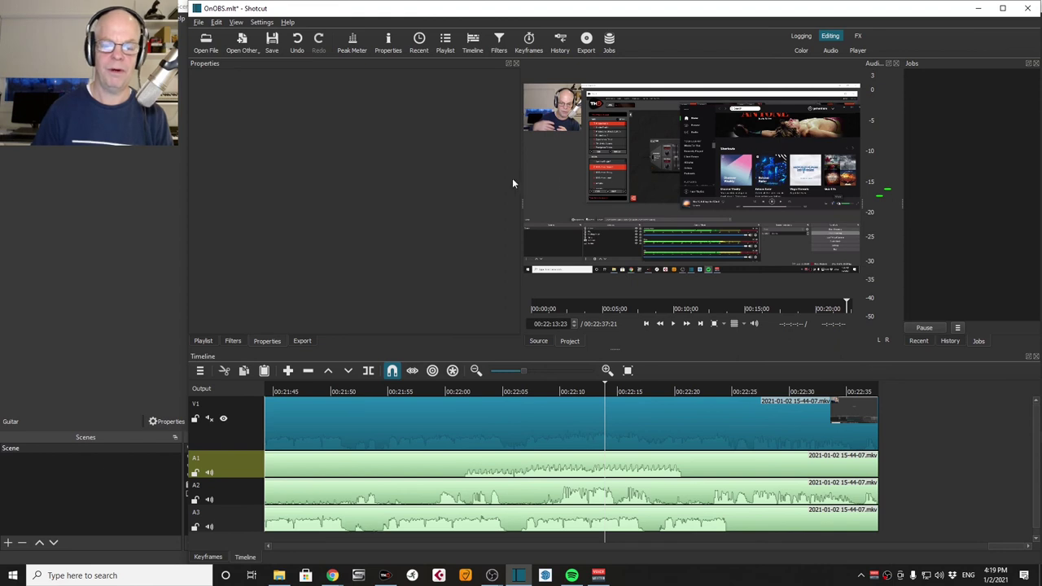
# Add a Gain / Volume audio filter to the clip on track A1
pyautogui.click(234, 340)
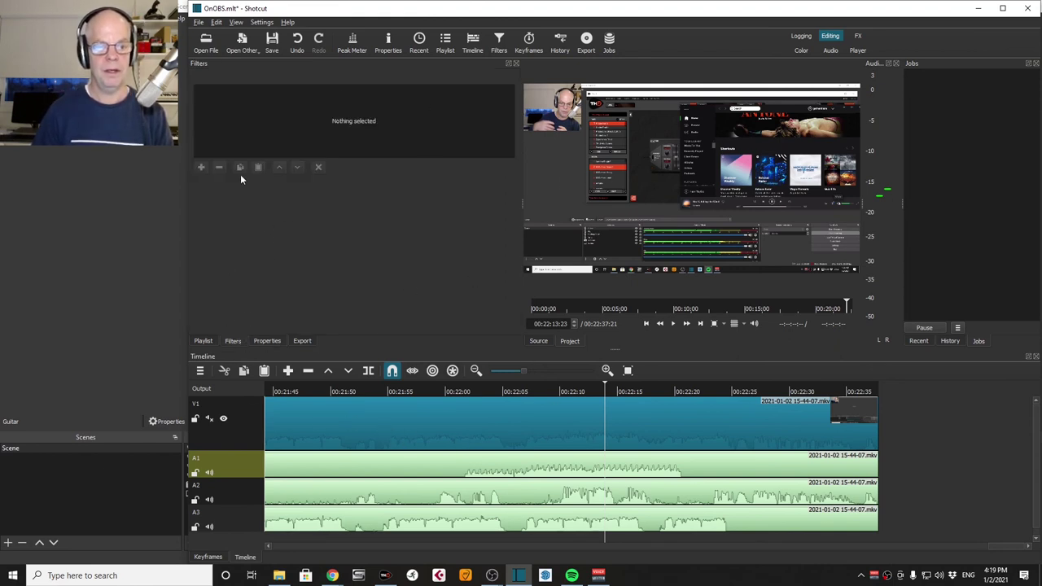
pyautogui.click(393, 464)
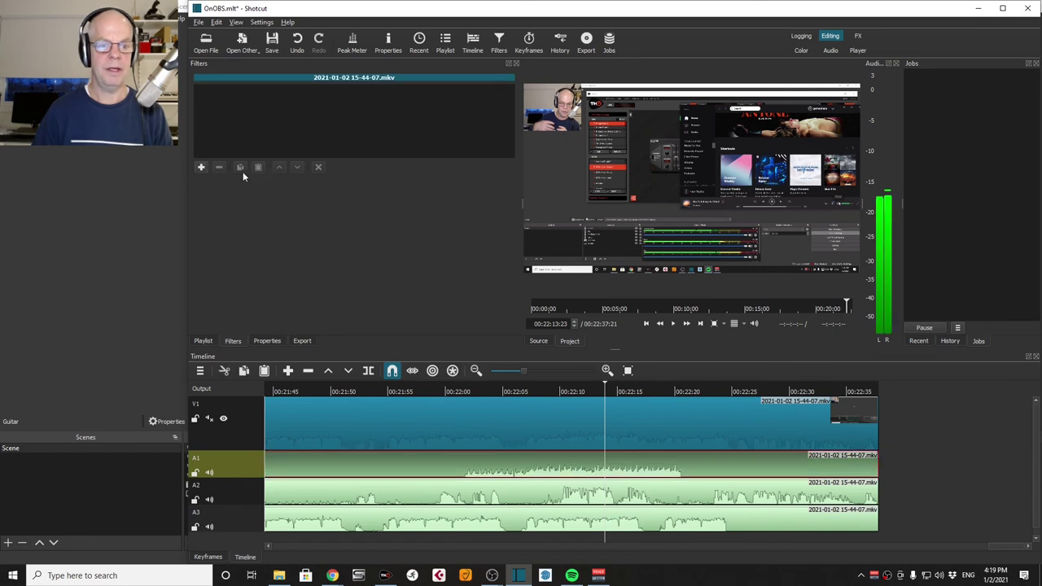
pyautogui.click(201, 167)
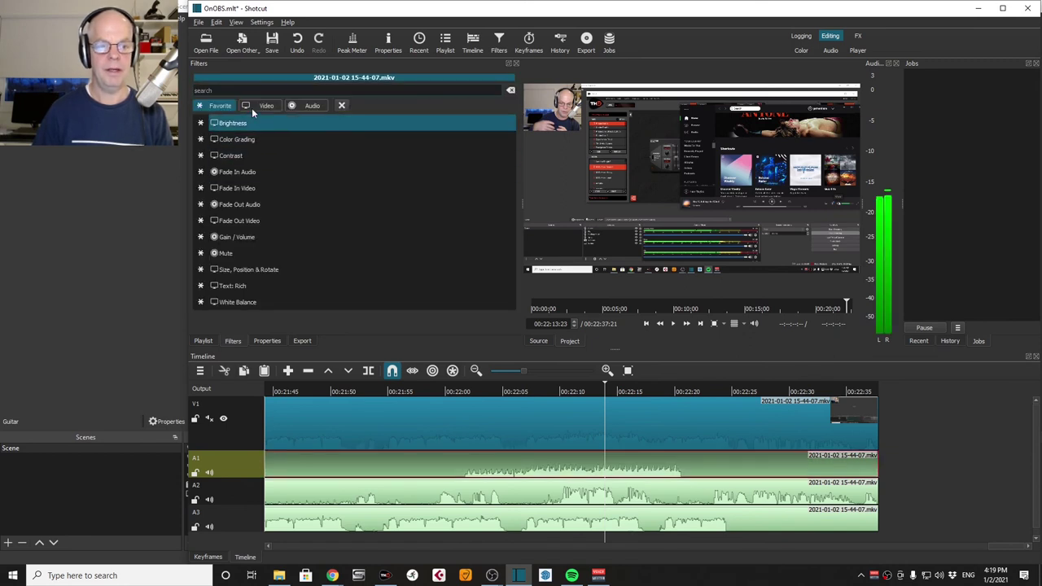
pyautogui.click(305, 108)
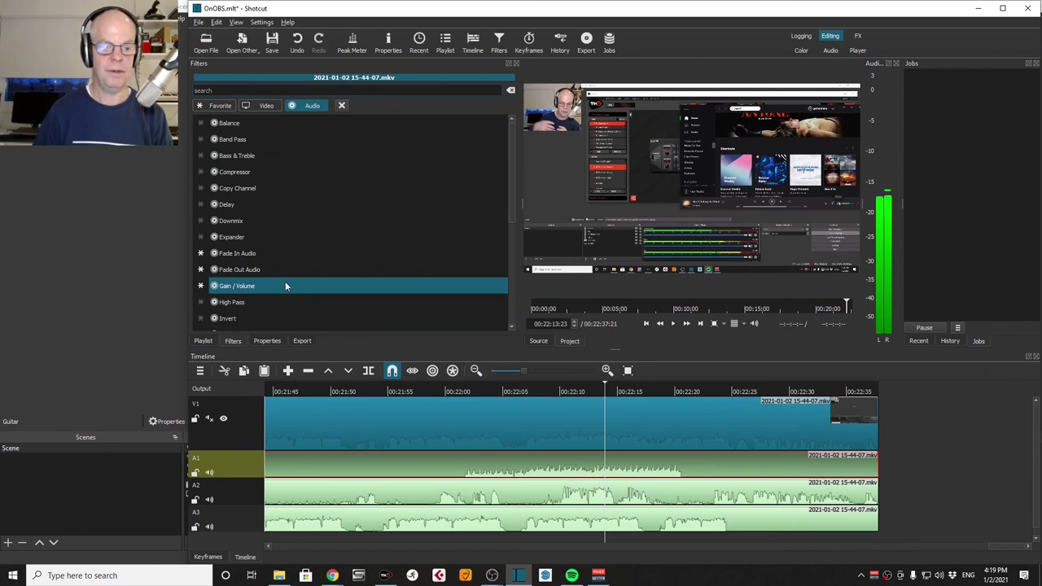
pyautogui.click(239, 287)
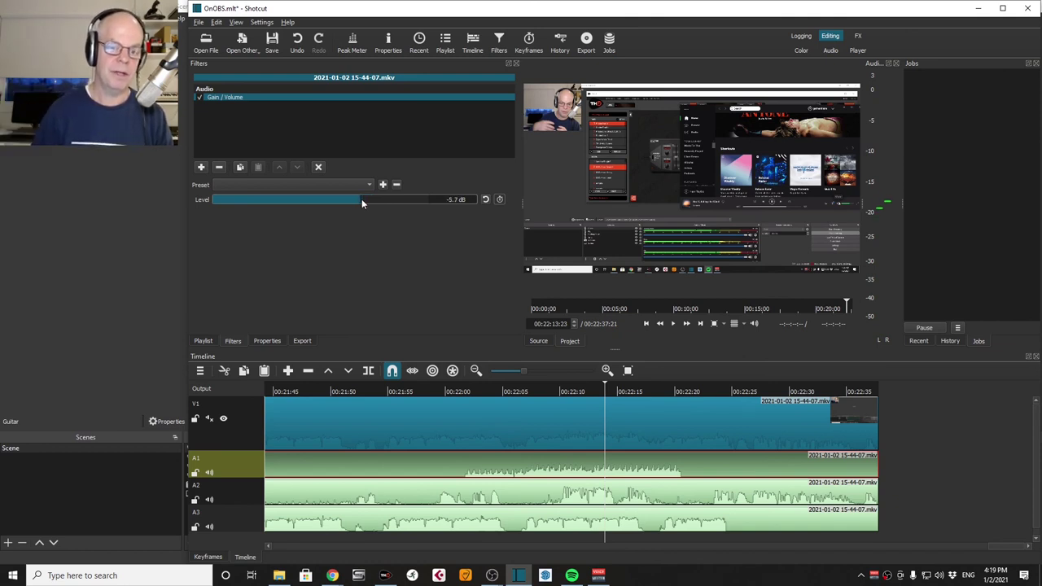
# Raise the A1 clip's gain to 13.7 dB, then lower it after playing the result
pyautogui.moveTo(361, 199); pyautogui.dragTo(408, 198)
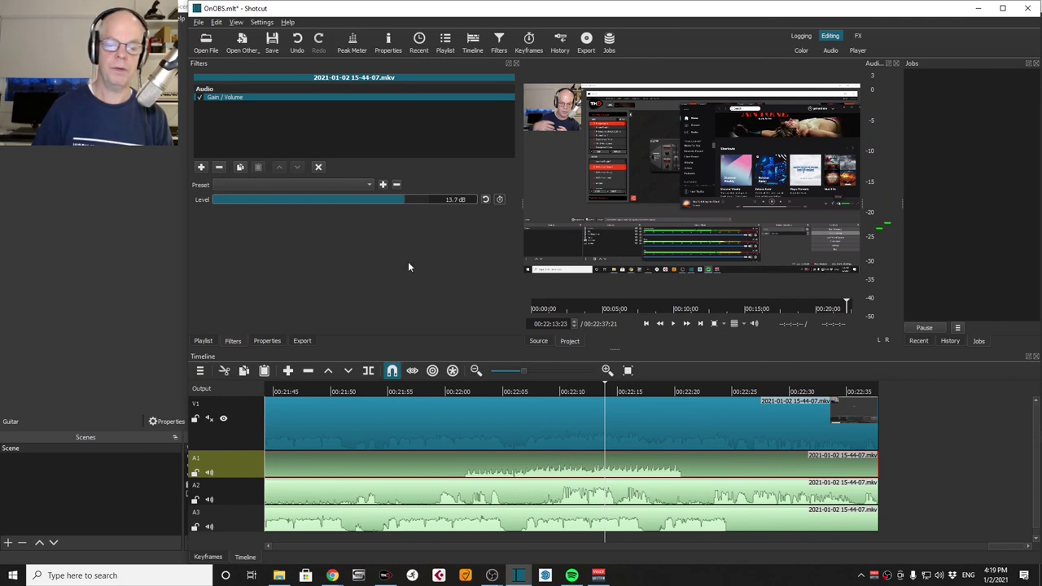
pyautogui.press('space')
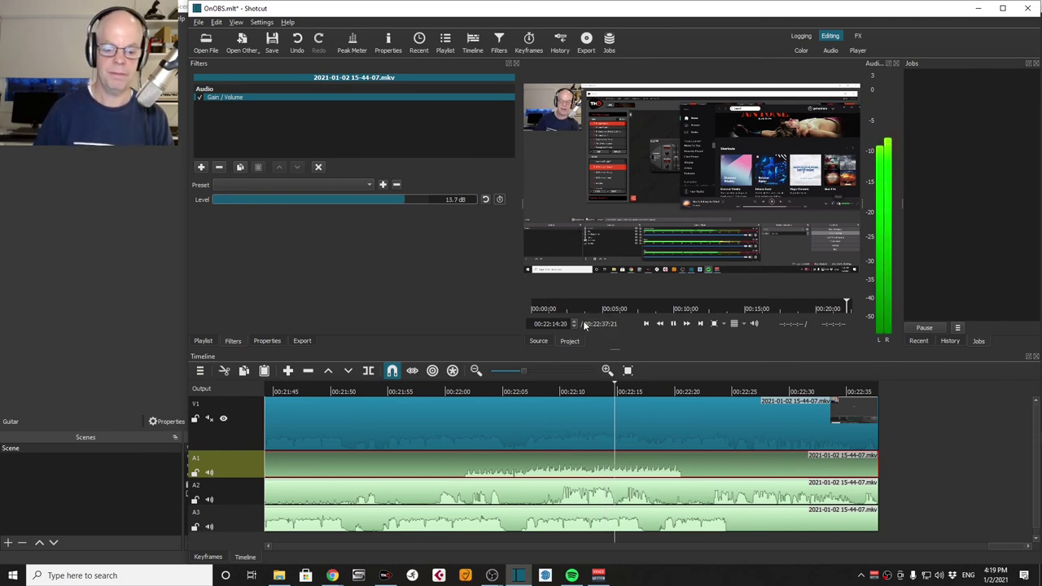
pyautogui.moveTo(405, 198); pyautogui.dragTo(374, 199)
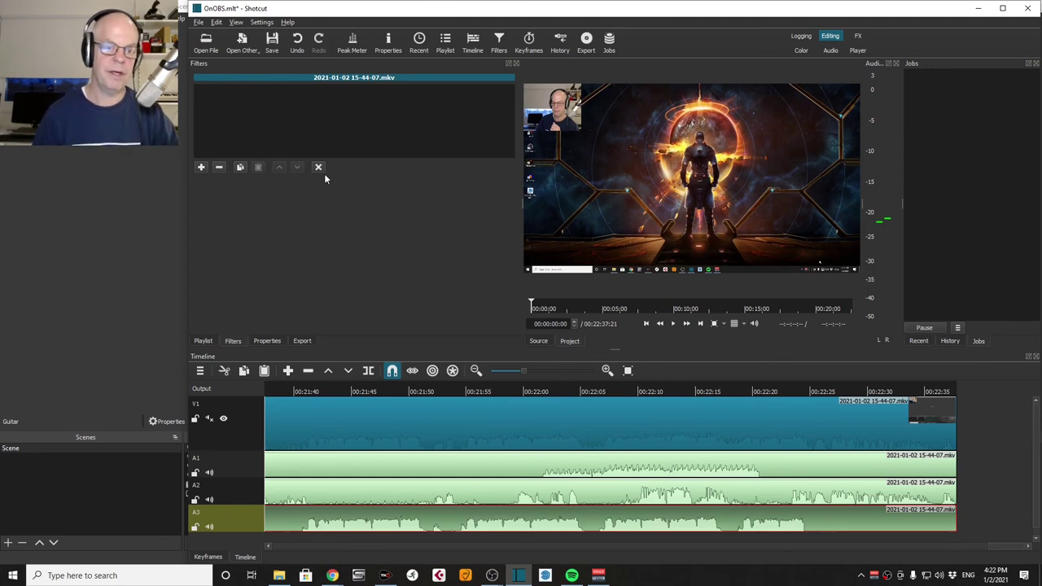
# Add a Mute filter to the clip on track A3 and play from about 00:22:06 to check it
pyautogui.click(201, 167)
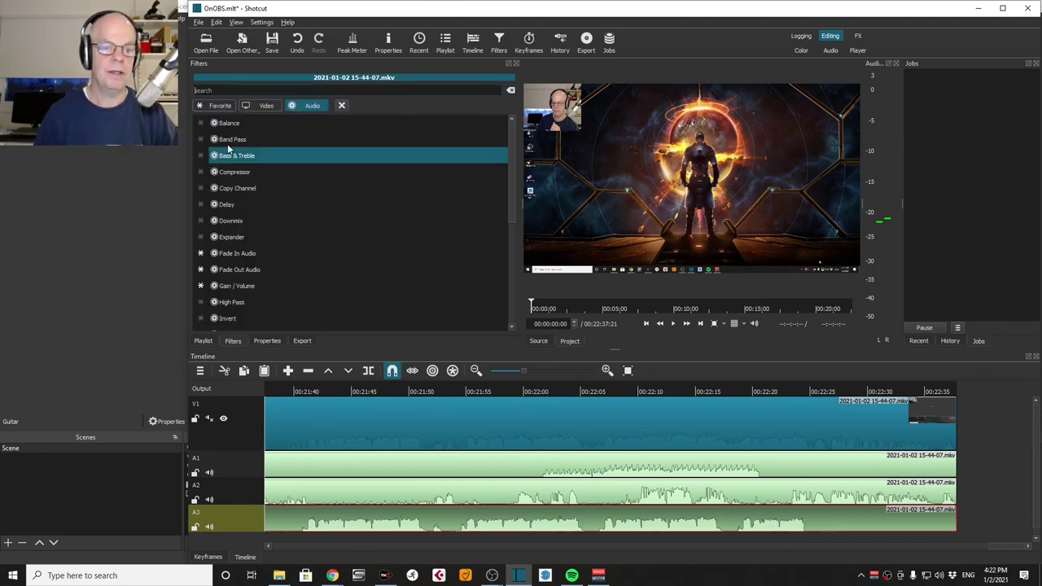
pyautogui.scroll(-3, 302, 228)
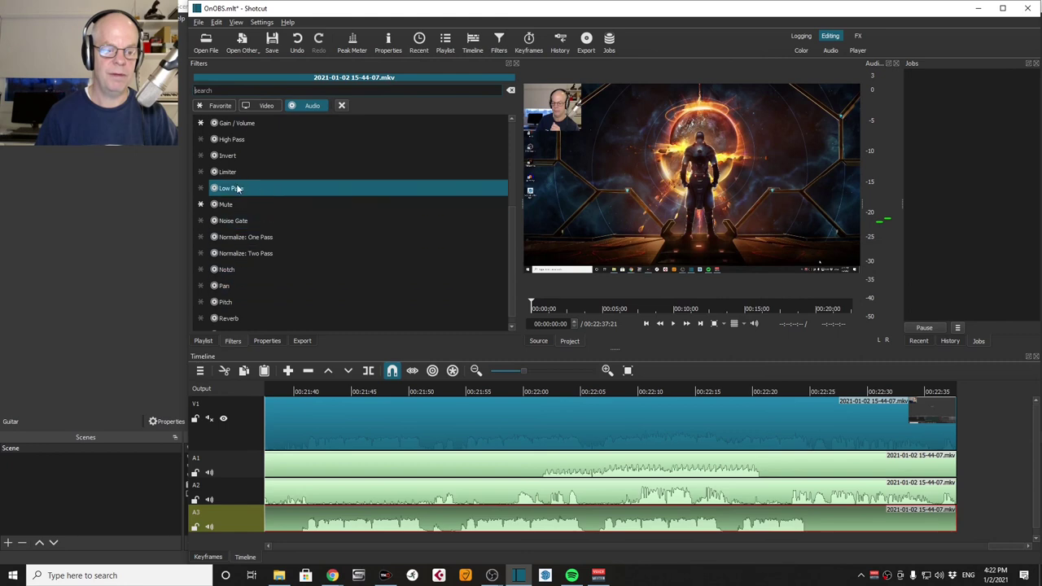
pyautogui.click(237, 204)
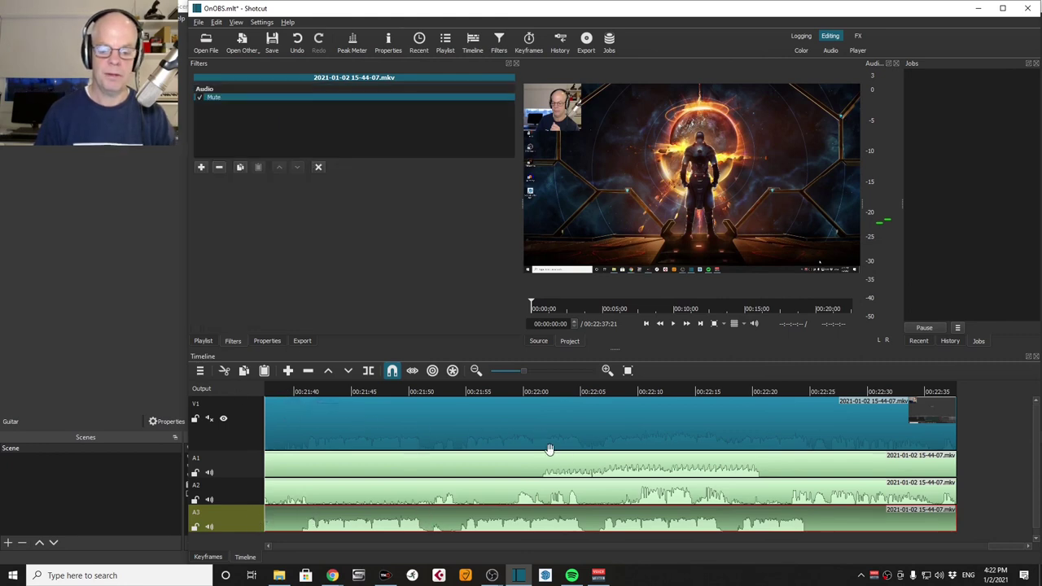
pyautogui.click(600, 392)
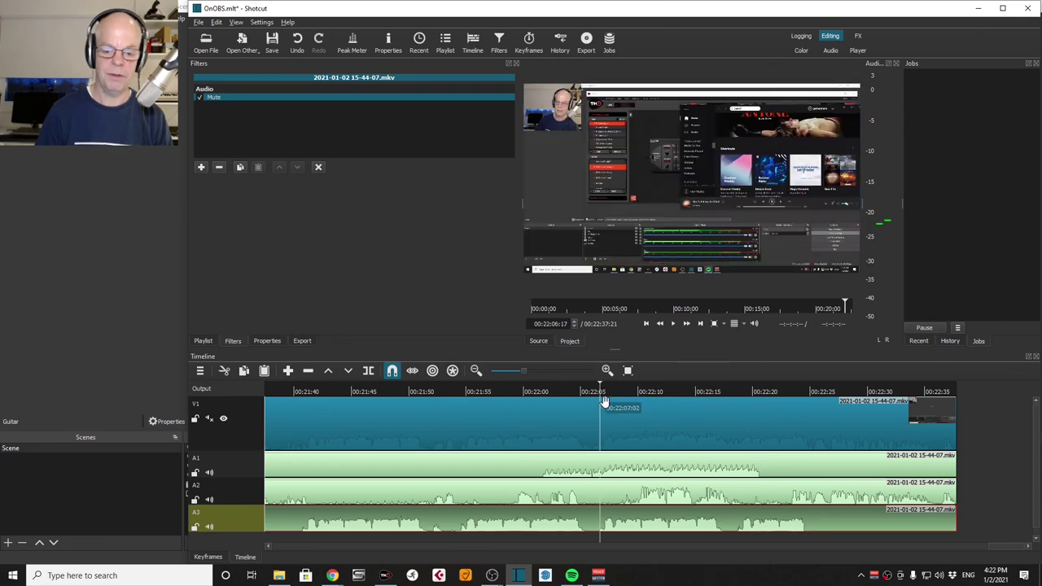
pyautogui.press('space')
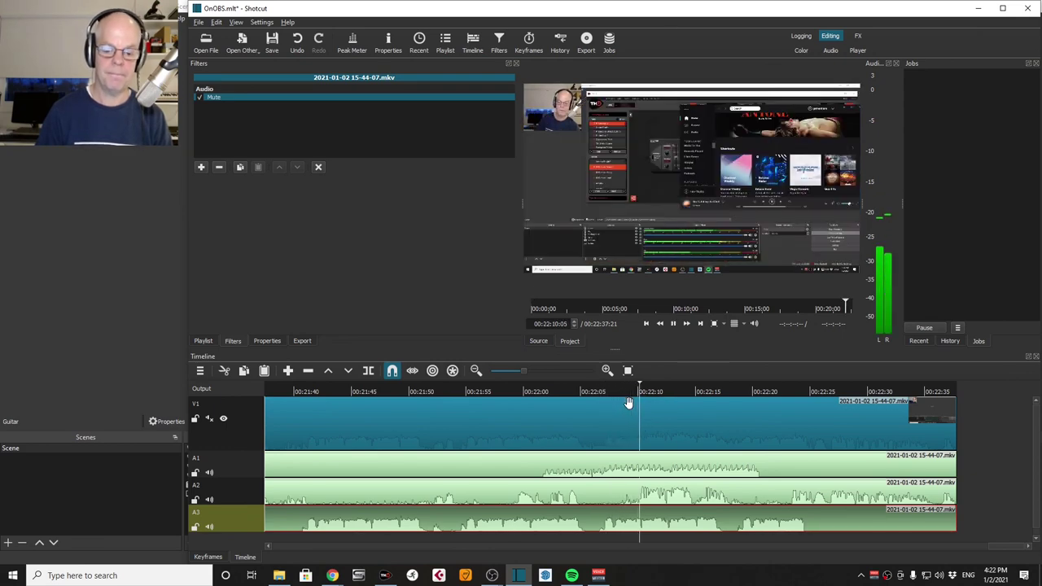
pyautogui.press('space')
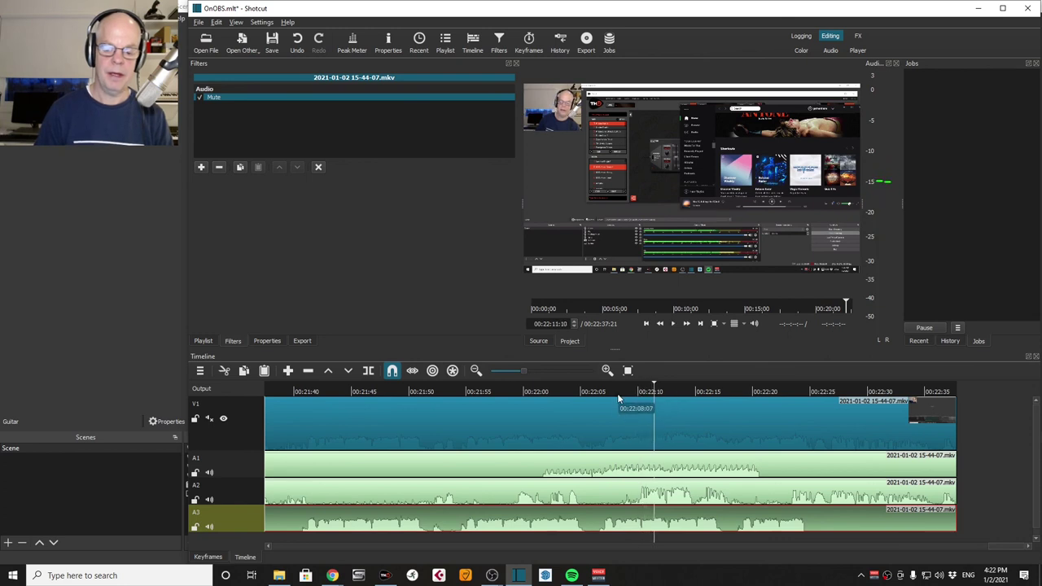
# Limit the A3 clip's Mute filter to the range from 00:22:09:10 to 00:22:11:01
pyautogui.moveTo(615, 390); pyautogui.dragTo(633, 395)
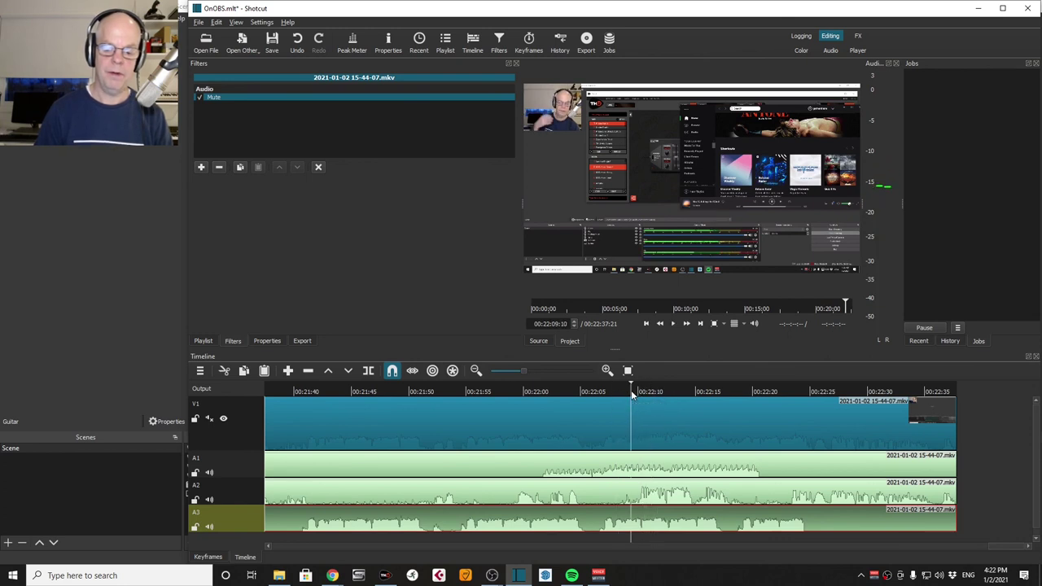
pyautogui.click(214, 558)
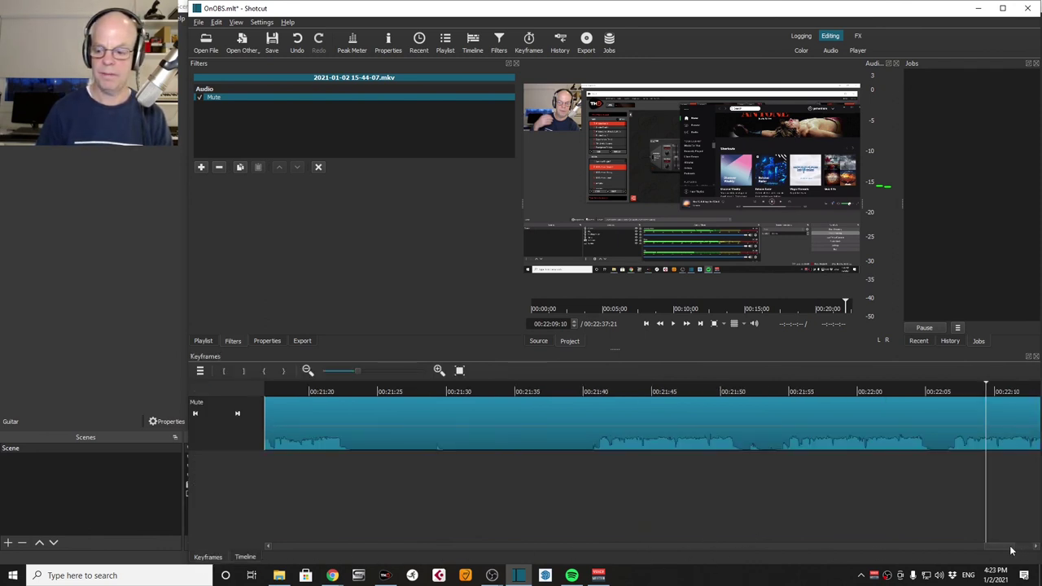
pyautogui.scroll(-3, 1011, 551)
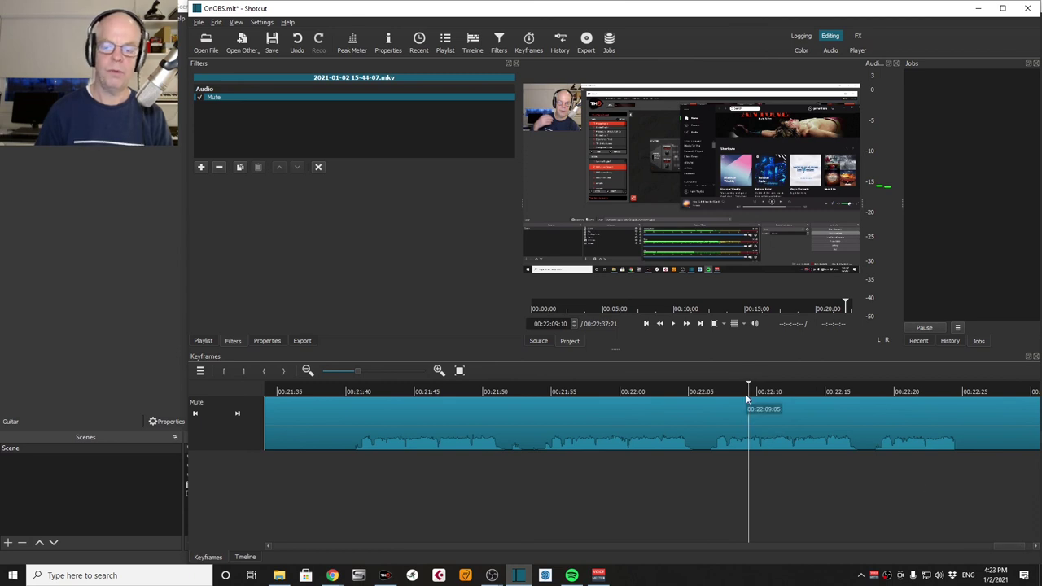
pyautogui.click(224, 372)
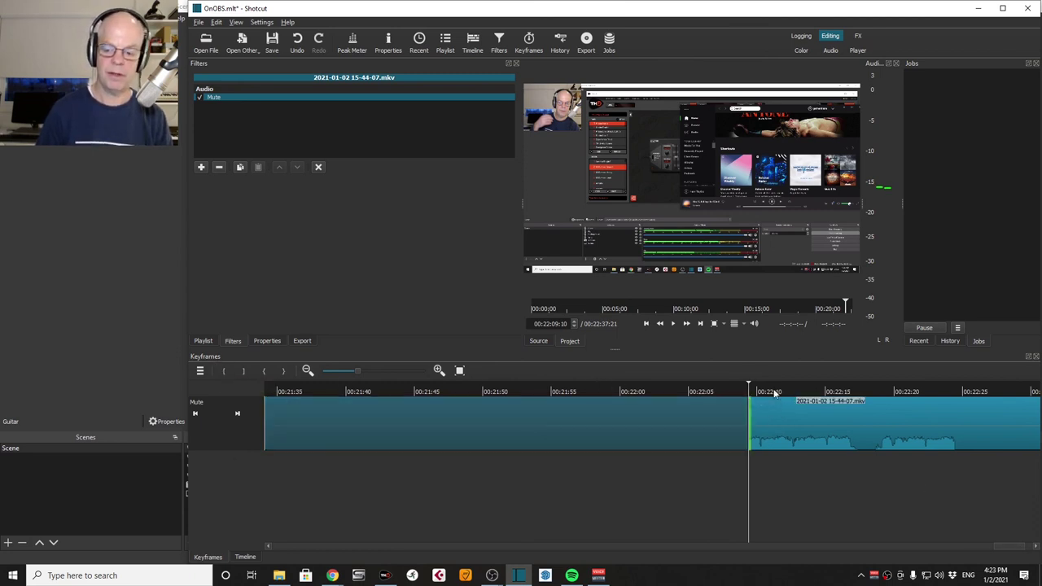
pyautogui.click(243, 372)
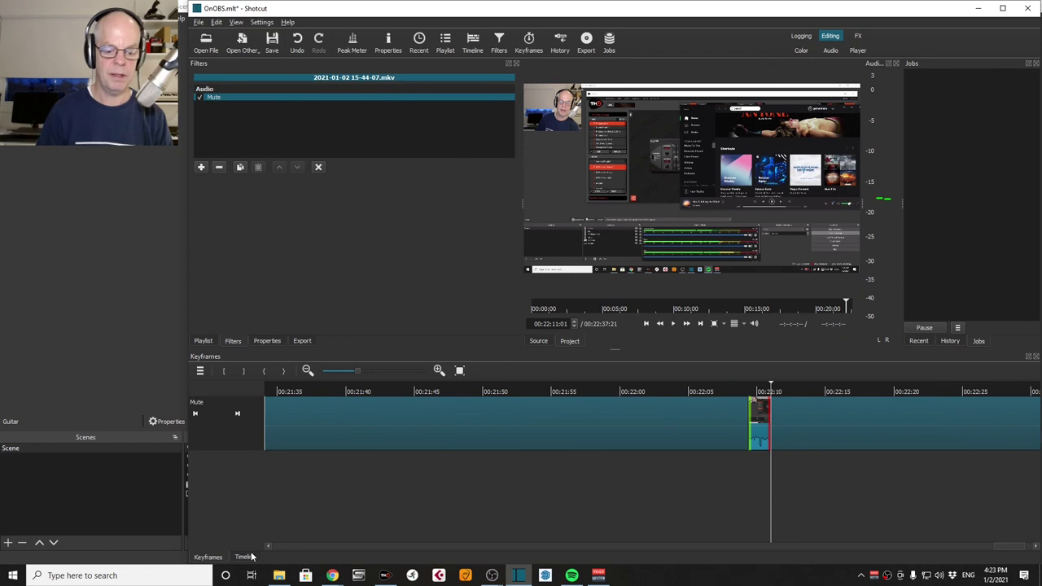
# Play the timeline from about 00:22:07 through the muted section of track A3
pyautogui.click(246, 557)
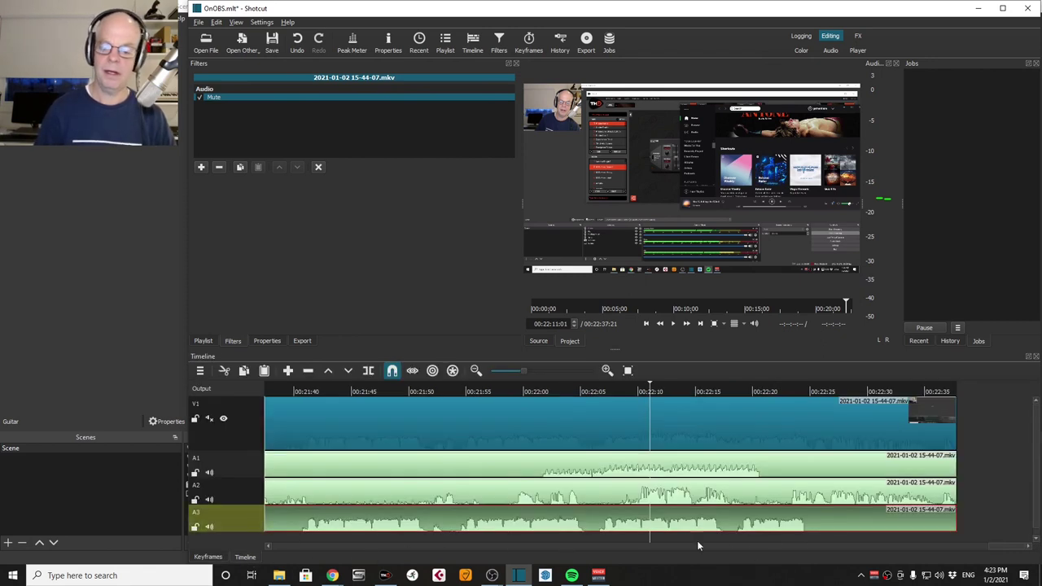
pyautogui.click(608, 391)
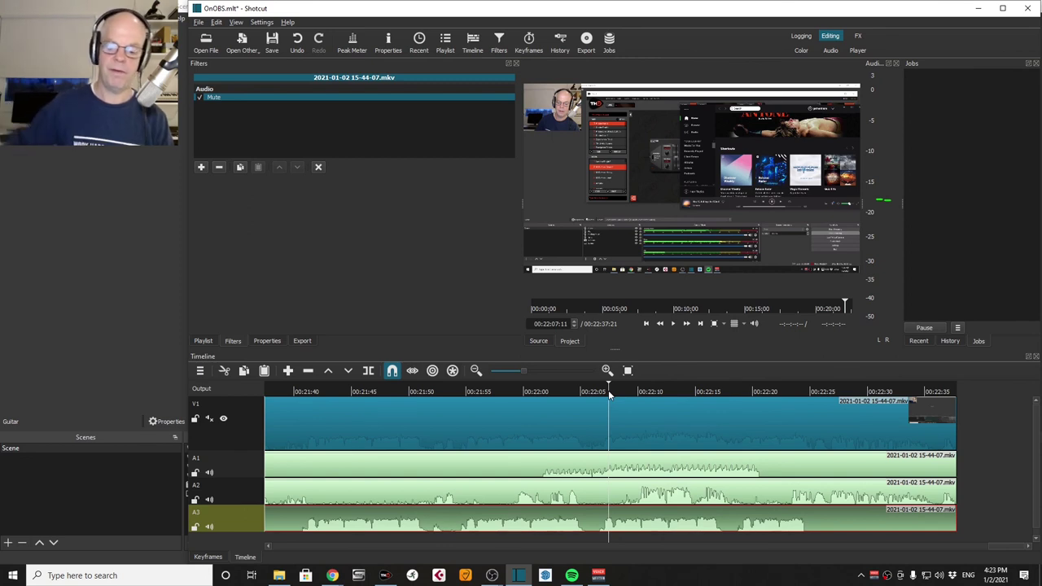
pyautogui.press('space')
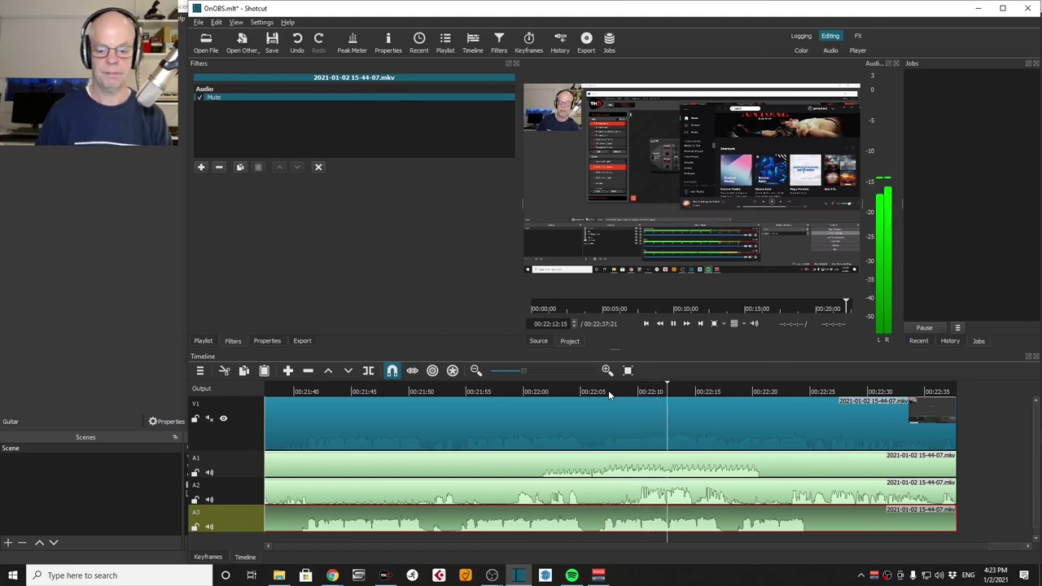
pyautogui.press('space')
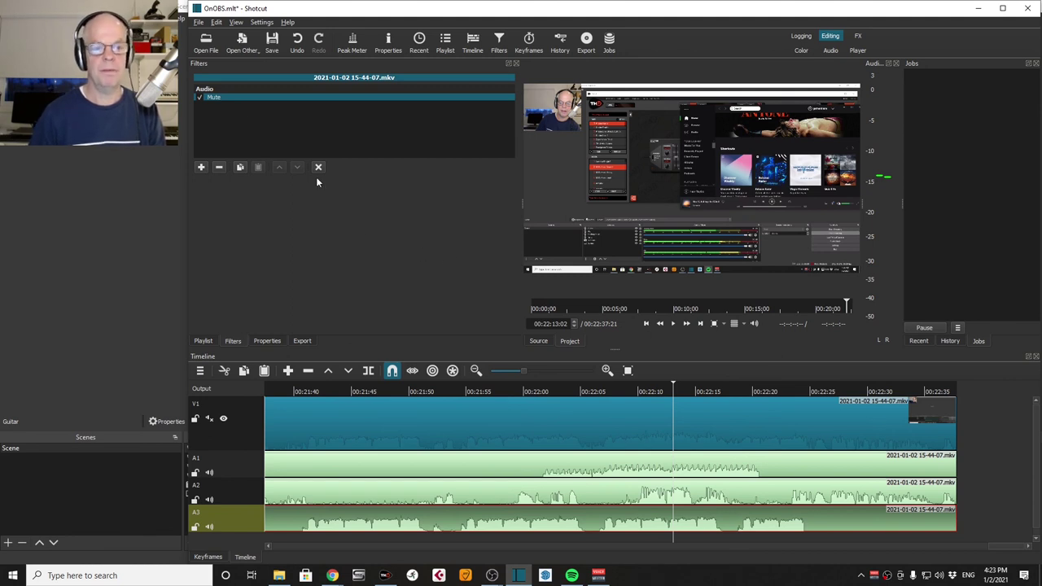
# Open the video export settings for the timeline
pyautogui.click(197, 23)
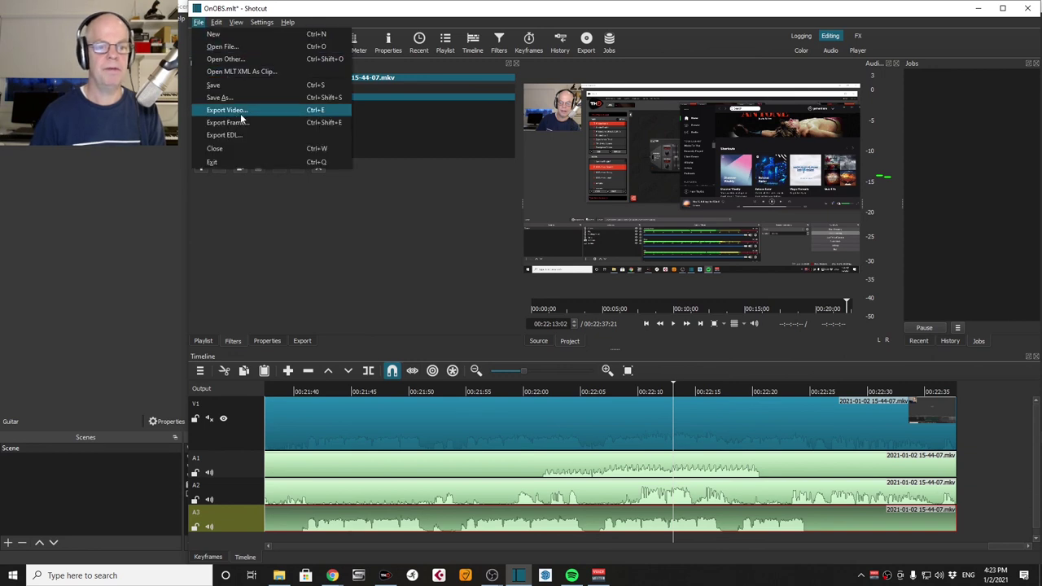
pyautogui.click(246, 112)
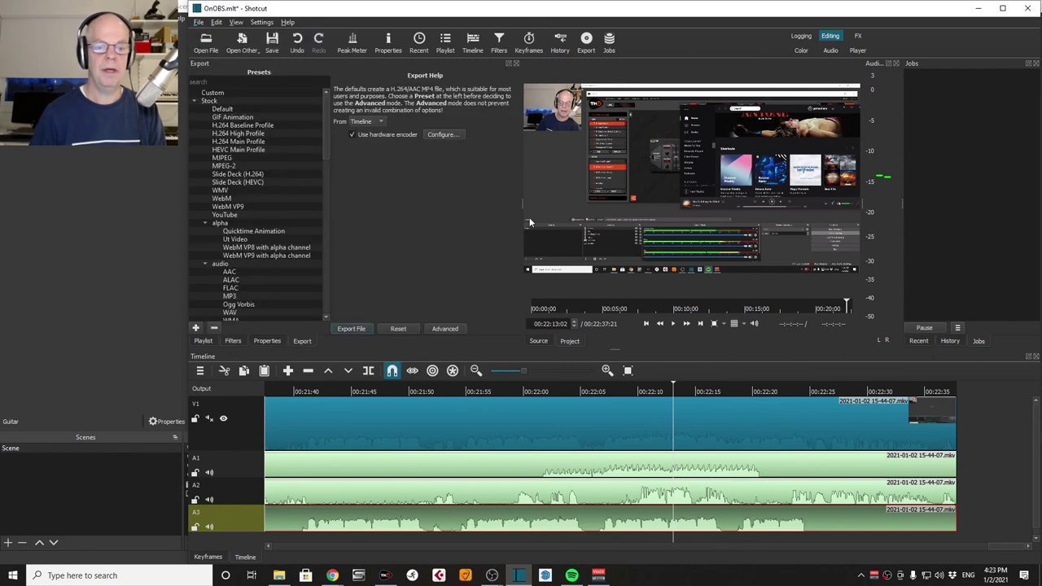